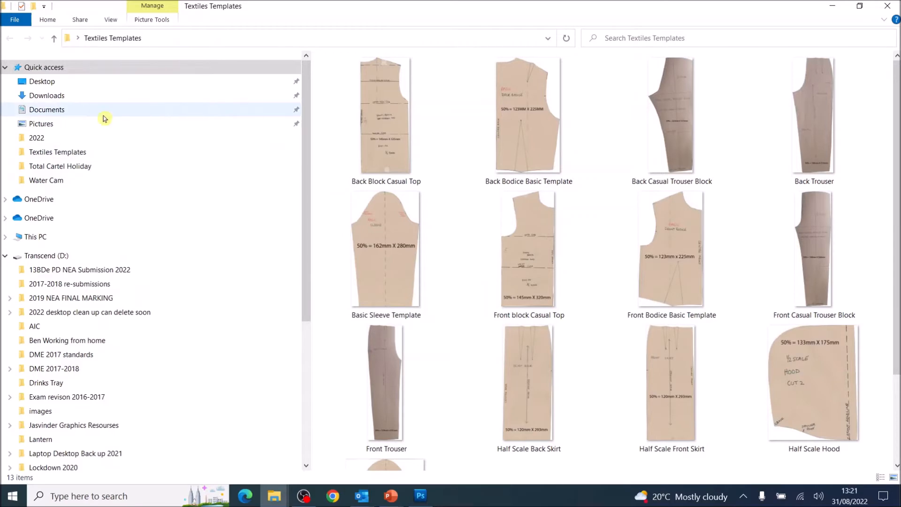
# Step: Launch Adobe Illustrator CS5 from the Adobe Master Collection CS5 programs
pyautogui.click(13, 498)
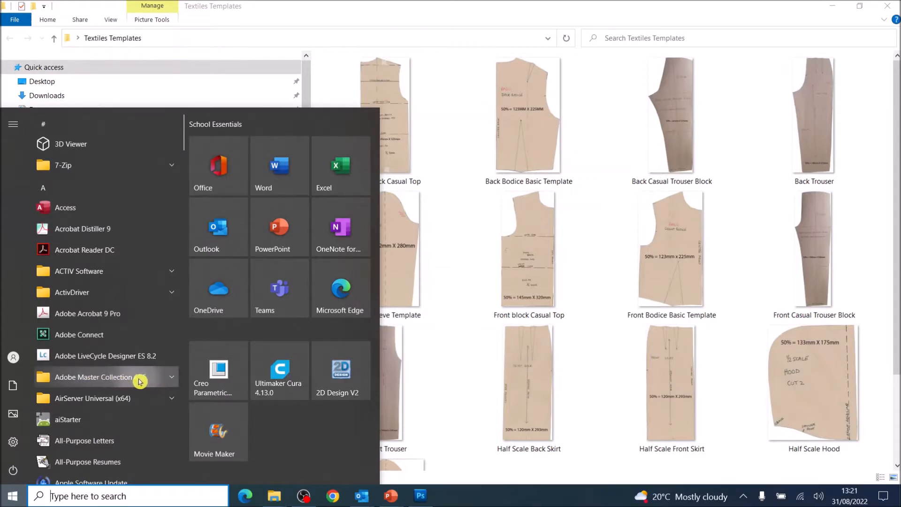
pyautogui.click(165, 382)
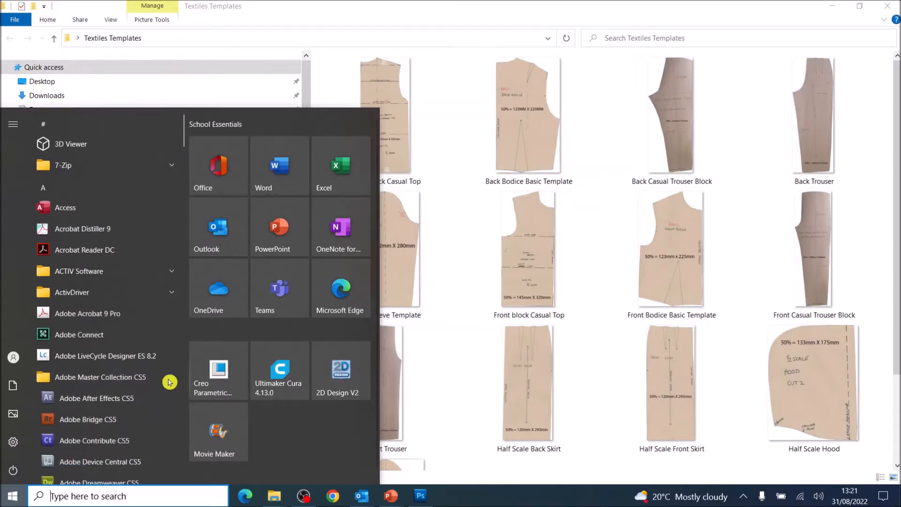
pyautogui.scroll(-5, 169, 382)
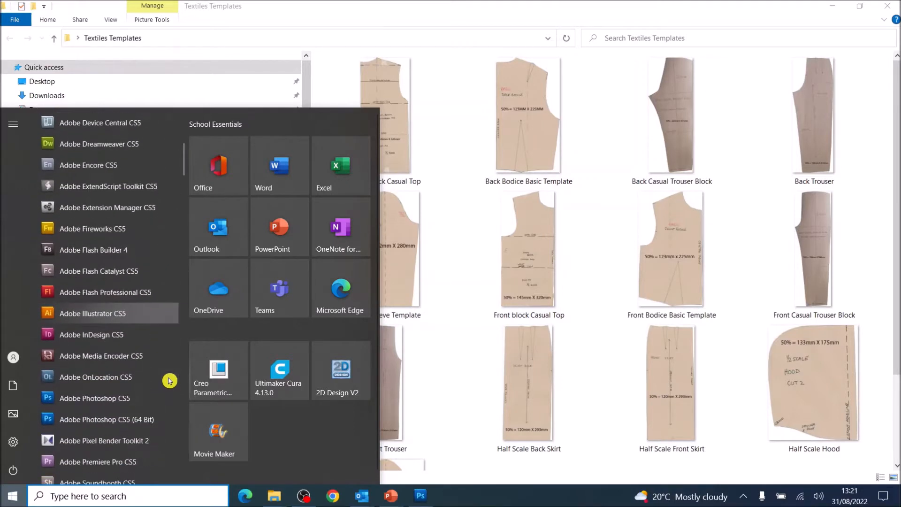
pyautogui.click(97, 321)
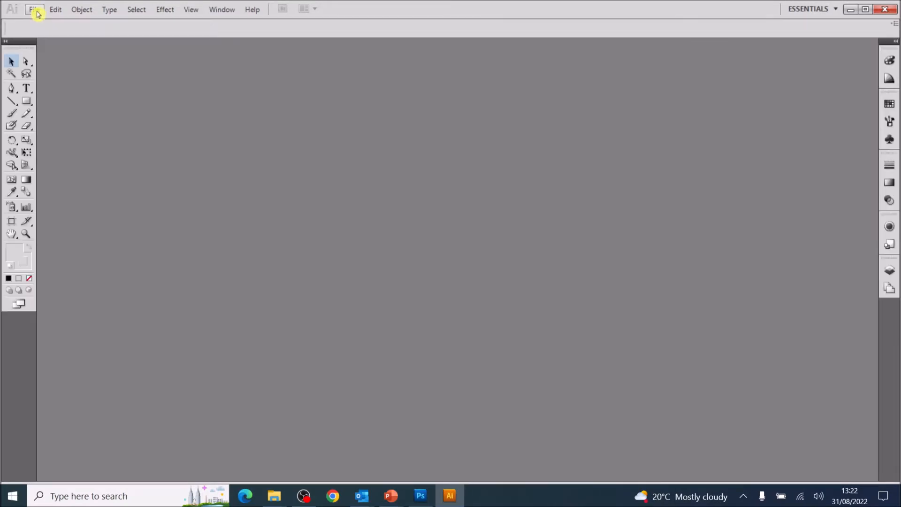
# Step: Create a new document with one portrait artboard, 400 mm wide and 600 mm high, in millimetres
pyautogui.click(36, 10)
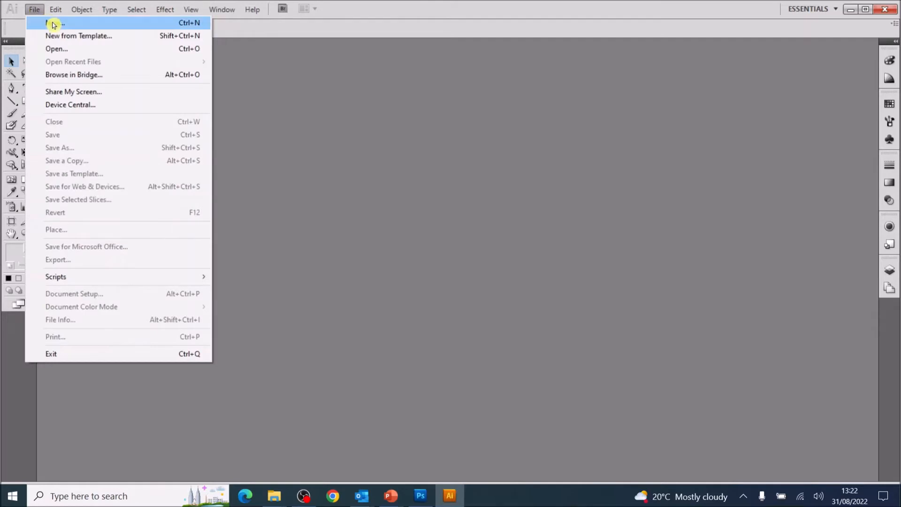
pyautogui.click(53, 24)
pyautogui.click(442, 198)
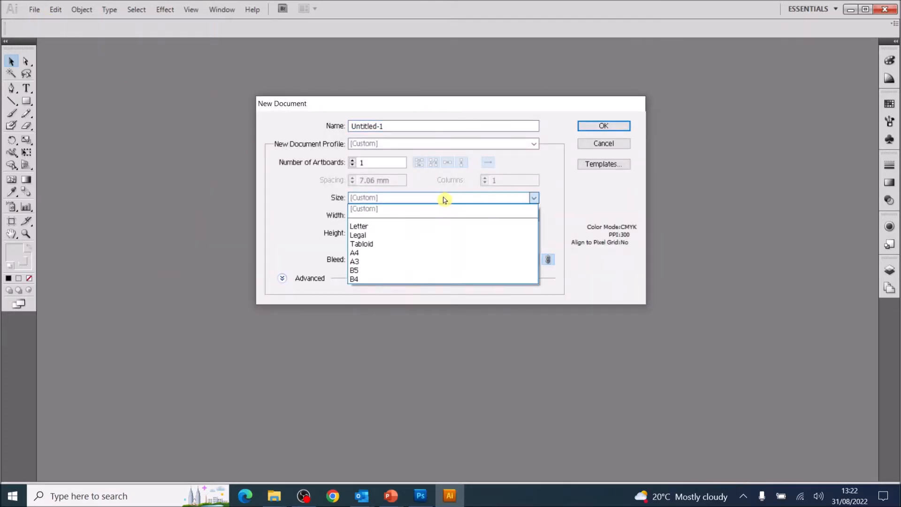
pyautogui.click(445, 199)
pyautogui.click(443, 199)
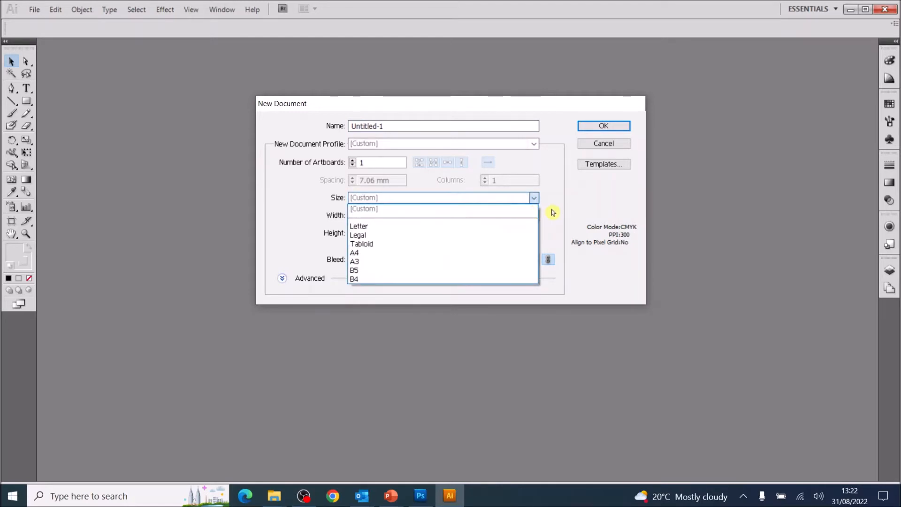
pyautogui.click(380, 200)
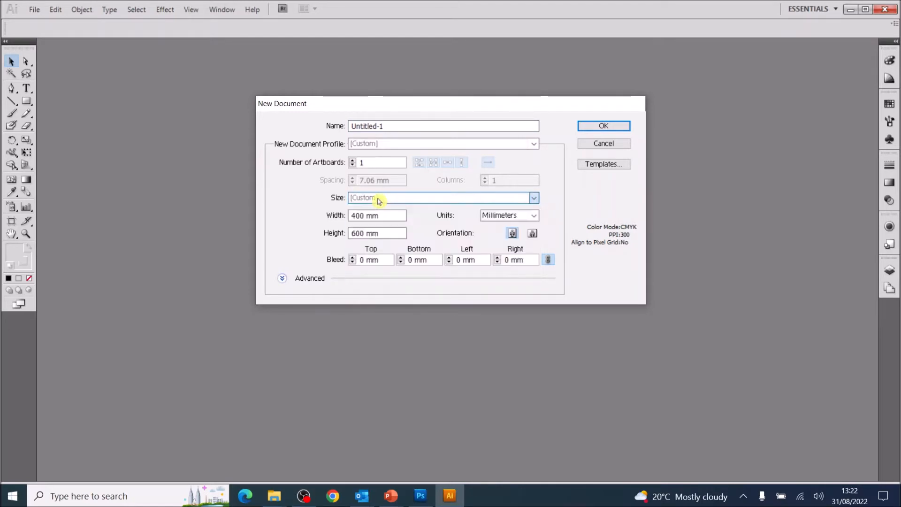
pyautogui.click(365, 216)
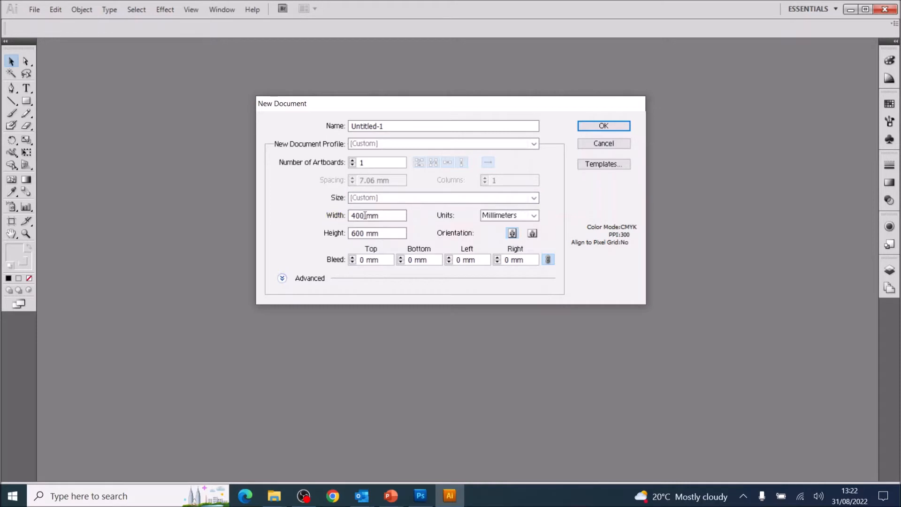
pyautogui.moveTo(387, 215); pyautogui.dragTo(351, 233)
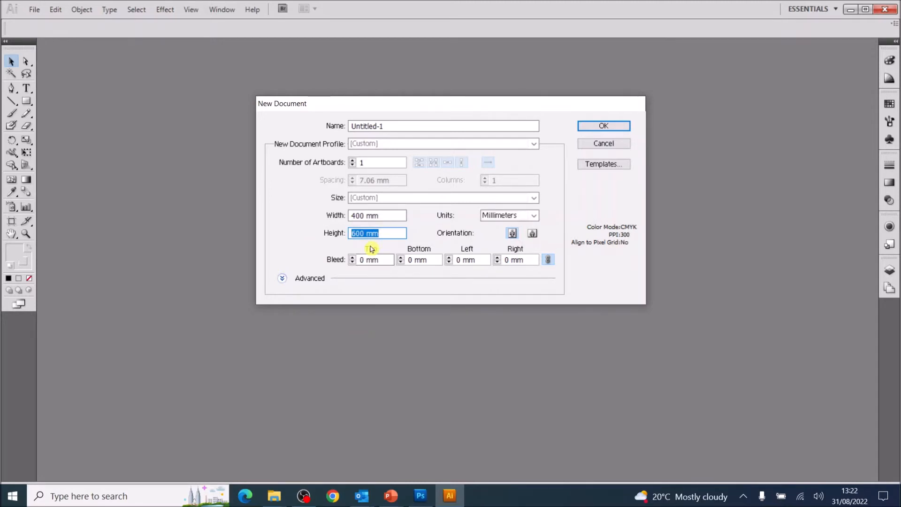
pyautogui.click(599, 128)
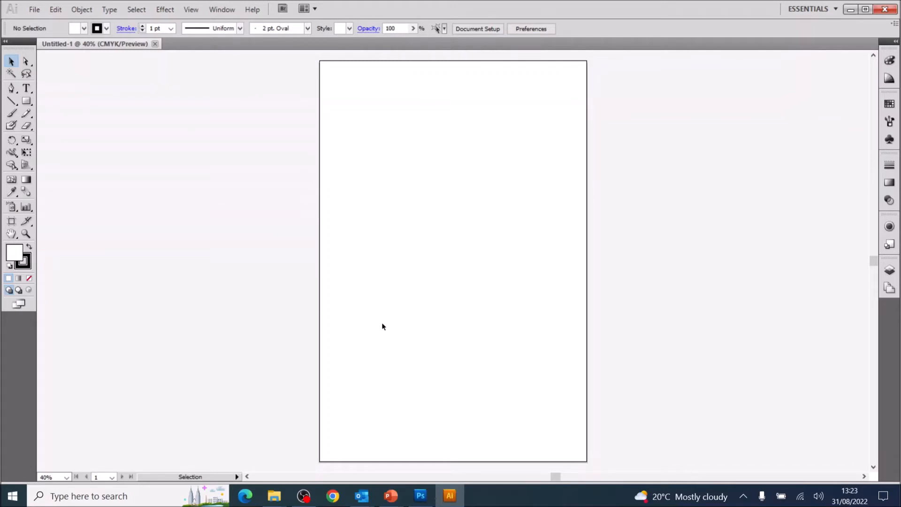
# Step: Place the Front Bodice Basic Template image from the Textiles Templates folder on the desktop into the document
pyautogui.click(37, 10)
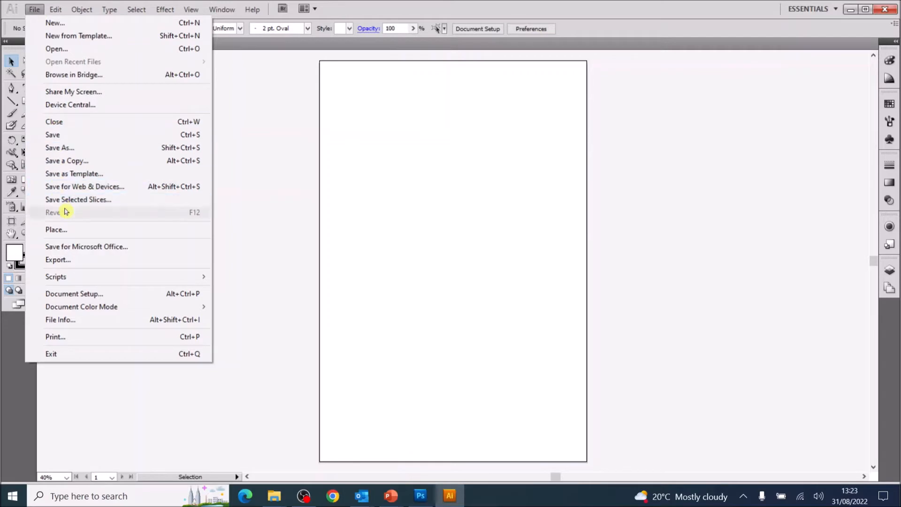
pyautogui.click(75, 236)
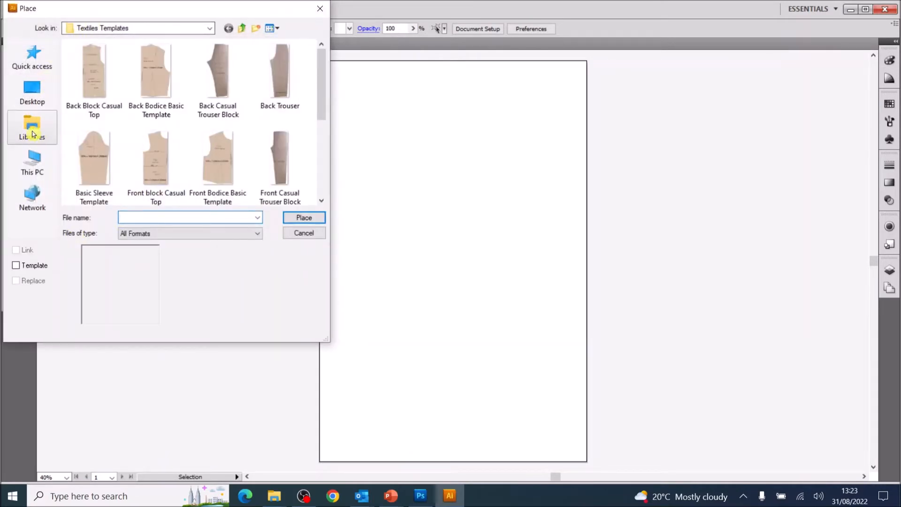
pyautogui.click(32, 102)
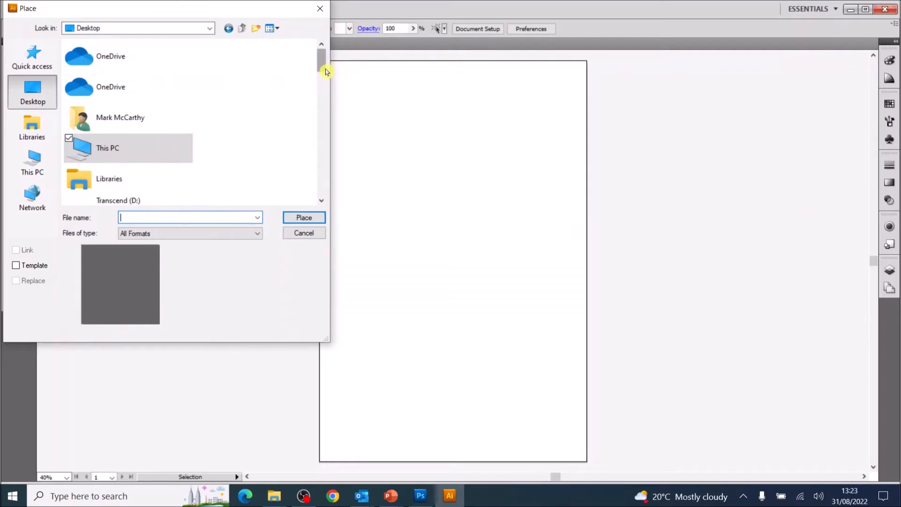
pyautogui.moveTo(324, 65); pyautogui.dragTo(325, 140)
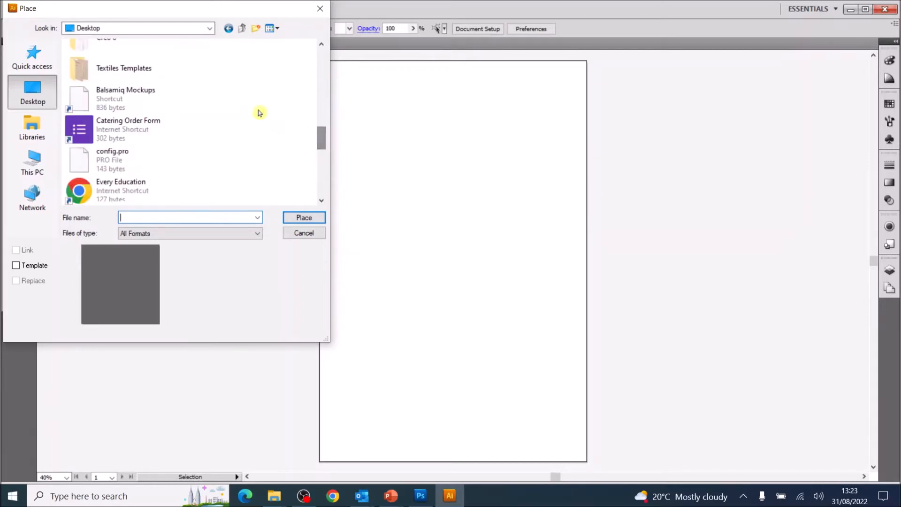
pyautogui.doubleClick(113, 75)
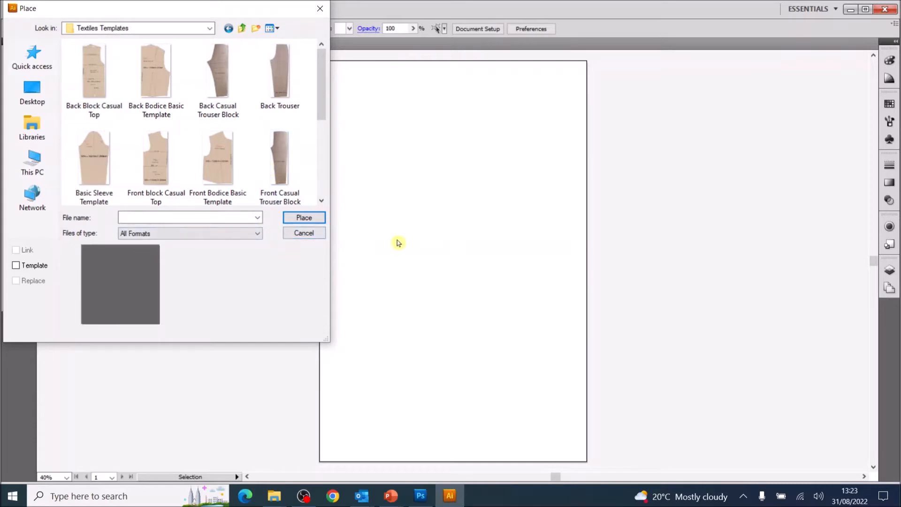
pyautogui.doubleClick(218, 162)
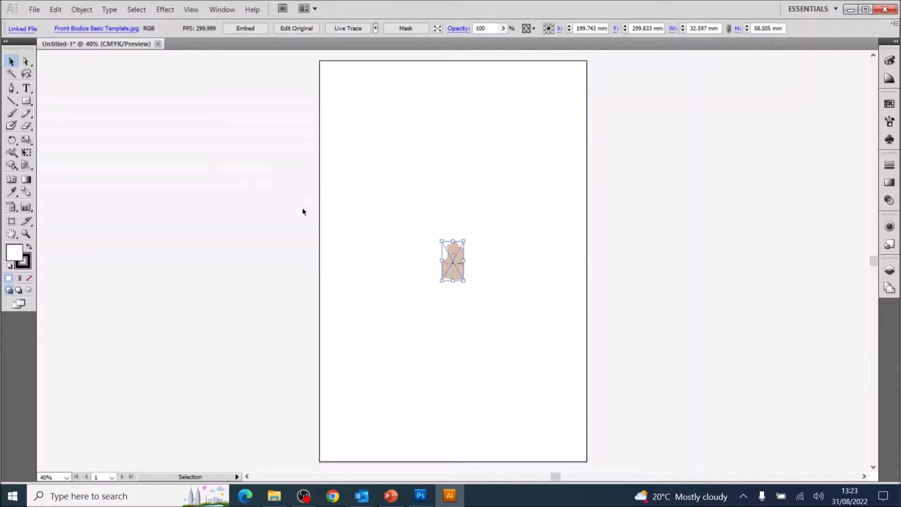
# Step: Examine the placed front bodice template up close, including the 50% size note written on it
pyautogui.press('a')
pyautogui.hotkey('ctrl', '=')
pyautogui.hotkey('ctrl', '=')
pyautogui.hotkey('ctrl', '=')
pyautogui.hotkey('ctrl', '=')
pyautogui.hotkey('ctrl', '=')
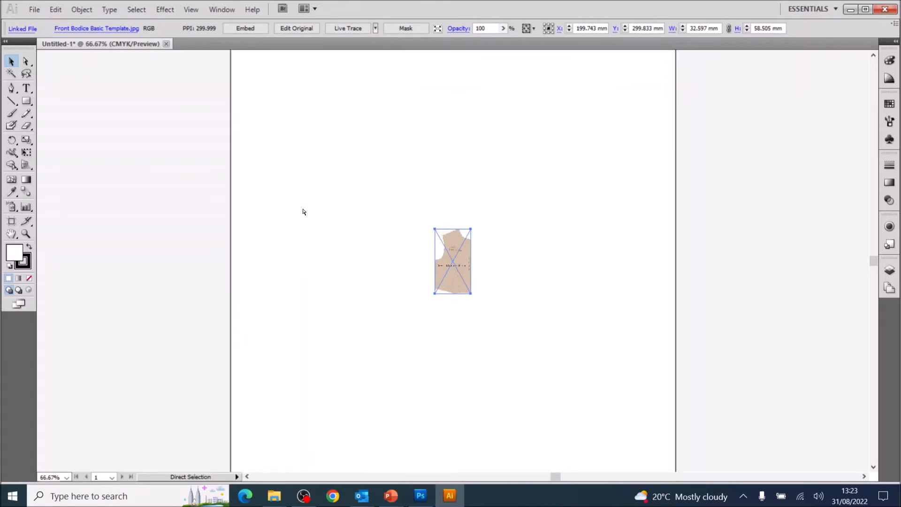
pyautogui.hotkey('ctrl', '=')
pyautogui.hotkey('ctrl', '=')
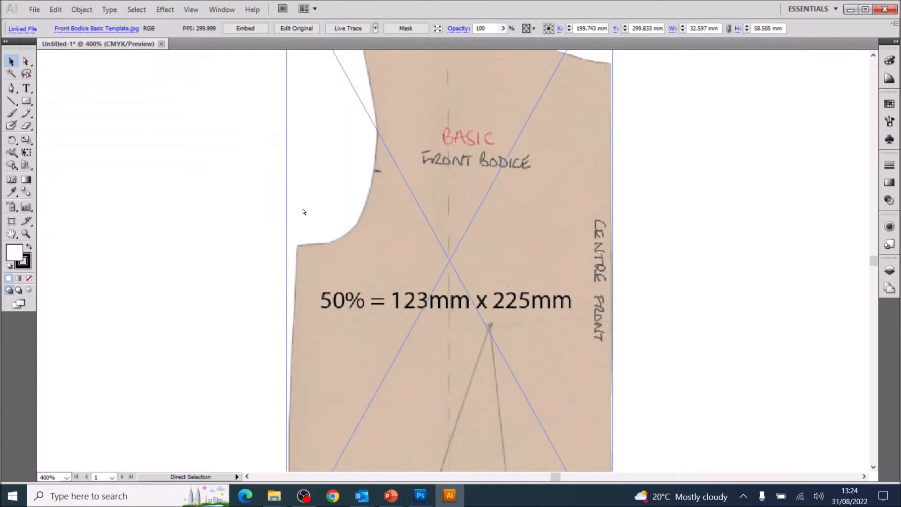
pyautogui.hotkey('ctrl', '-')
pyautogui.hotkey('ctrl', '-')
pyautogui.hotkey('ctrl', '-')
pyautogui.hotkey('ctrl', '-')
pyautogui.hotkey('ctrl', '-')
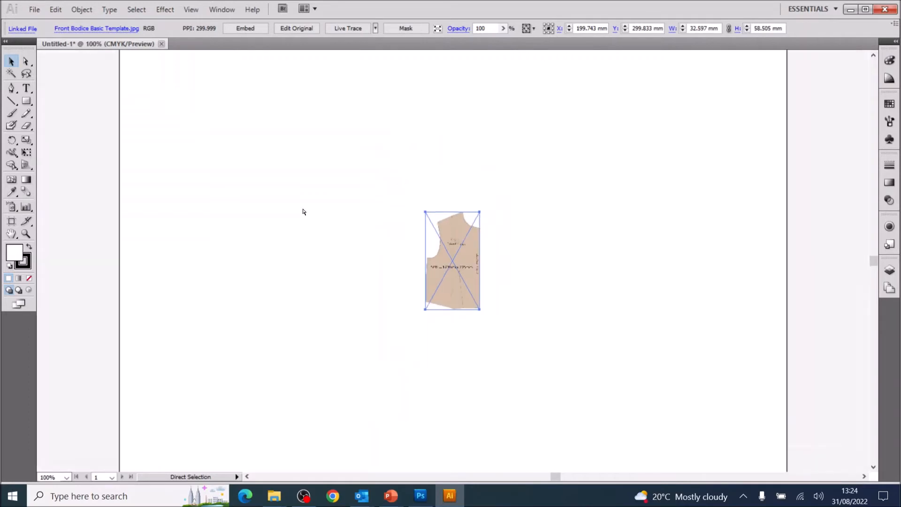
pyautogui.hotkey('ctrl', '+')
pyautogui.hotkey('ctrl', '+')
pyautogui.hotkey('ctrl', '+')
pyautogui.hotkey('ctrl', '+')
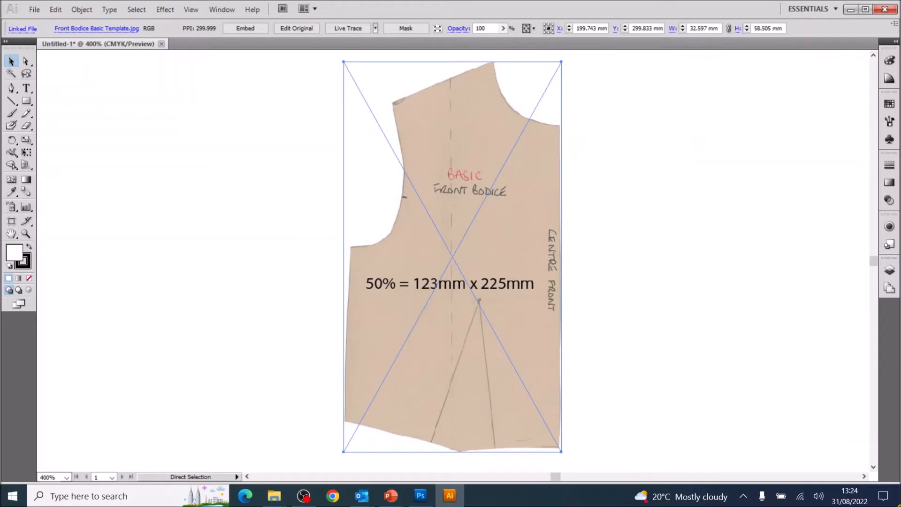
pyautogui.moveTo(478, 300); pyautogui.dragTo(439, 316)
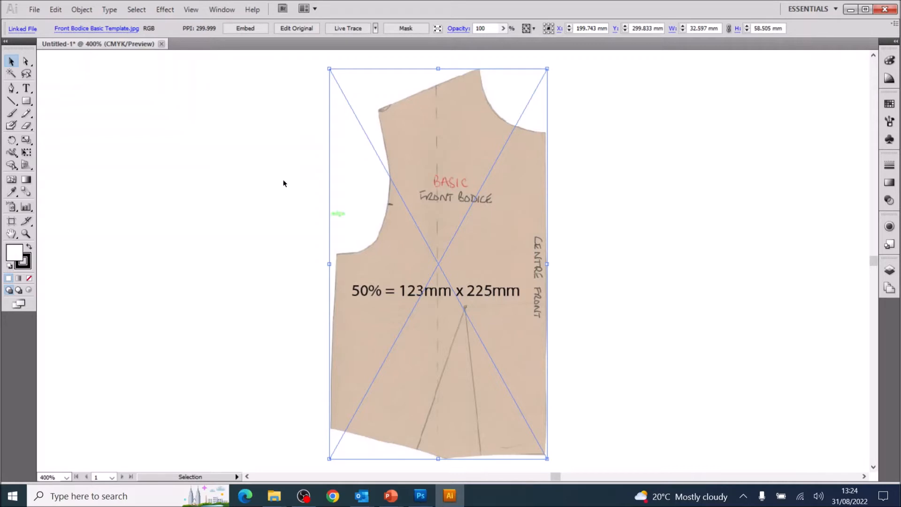
# Step: Create a rectangle 123 mm wide and 225 mm high with the Rectangle tool
pyautogui.click(28, 101)
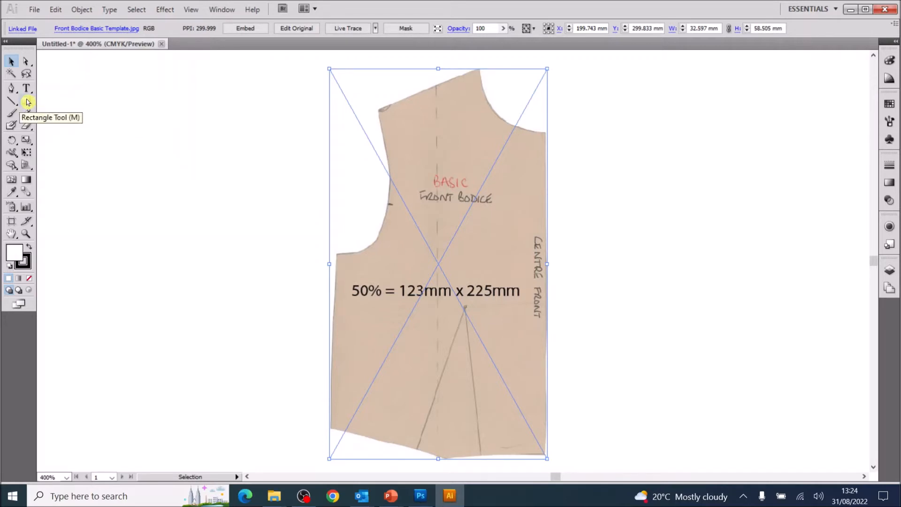
pyautogui.click(27, 101)
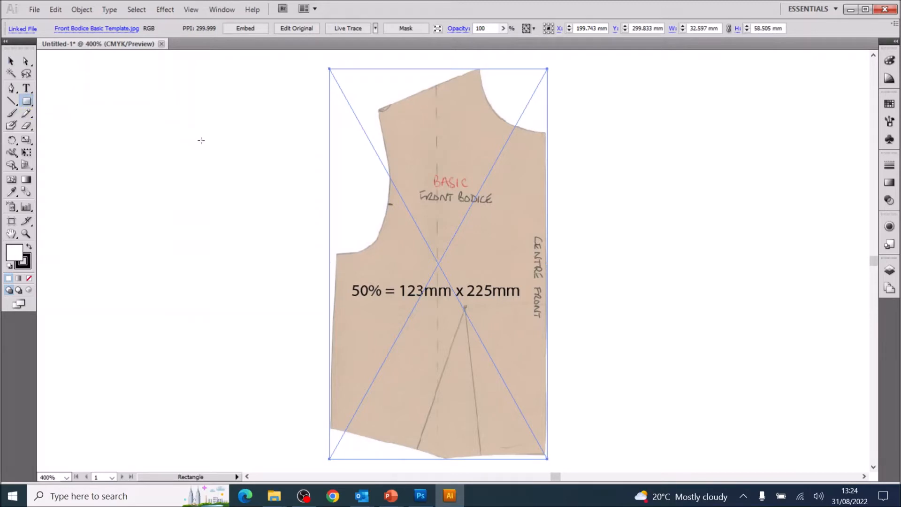
pyautogui.click(200, 140)
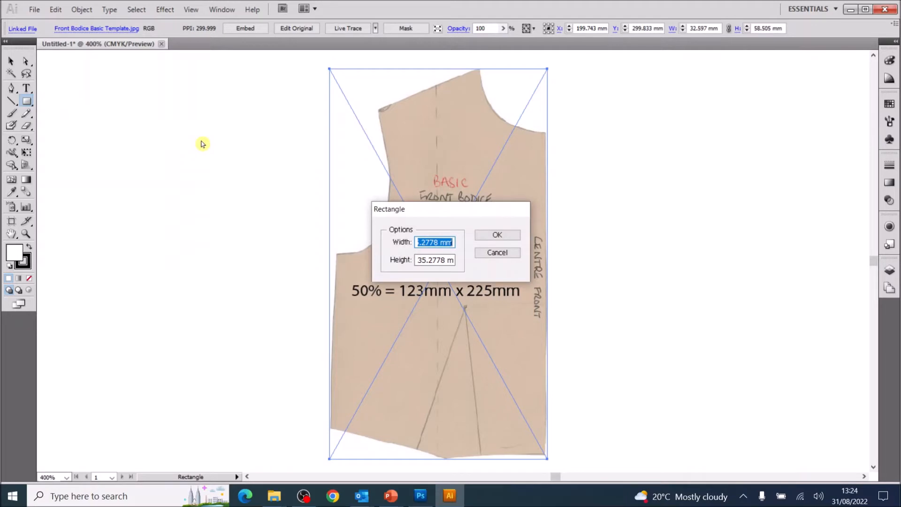
pyautogui.moveTo(449, 214); pyautogui.dragTo(675, 175)
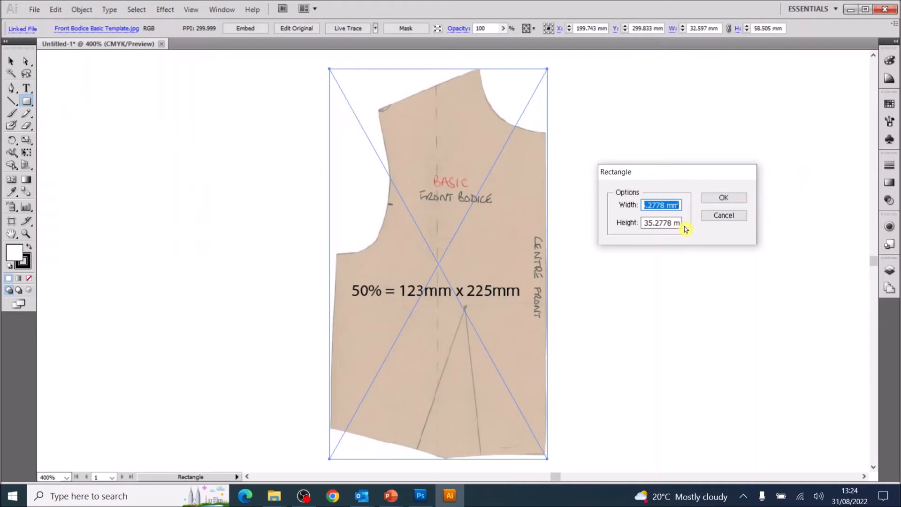
pyautogui.write('12')
pyautogui.write('3')
pyautogui.press('Tab')
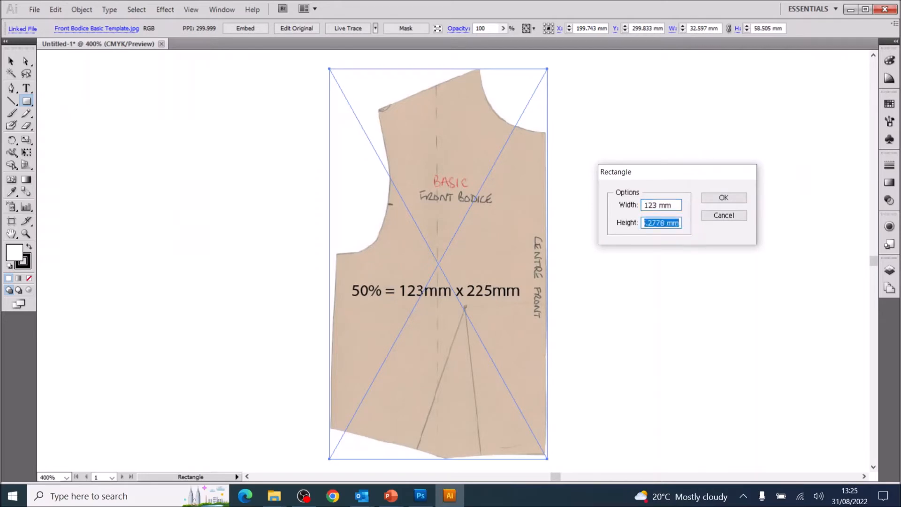
pyautogui.write('225')
pyautogui.click(726, 199)
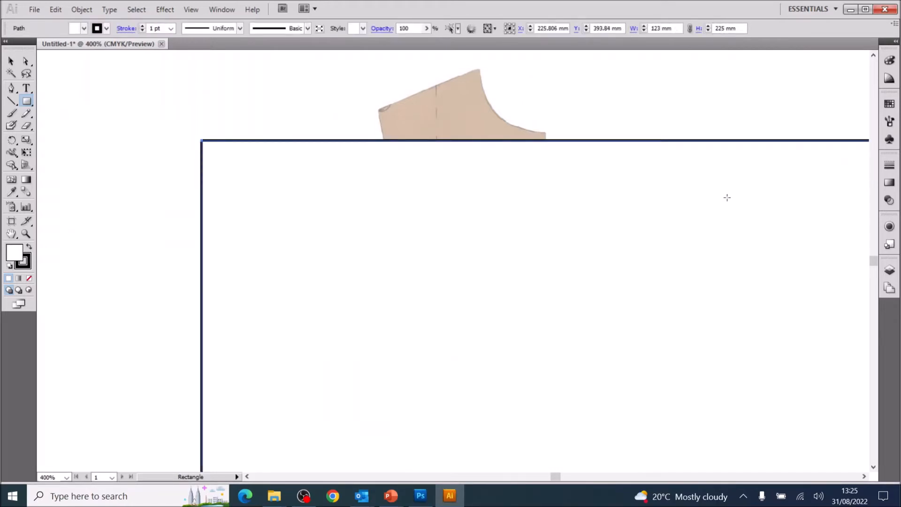
# Step: Move the rectangle off the bodice image towards the artboard's upper-left area and set its fill to none
pyautogui.press('ctrl')
pyautogui.hotkey('ctrl', '-')
pyautogui.hotkey('ctrl', '-')
pyautogui.hotkey('ctrl', '-')
pyautogui.hotkey('ctrl', '-')
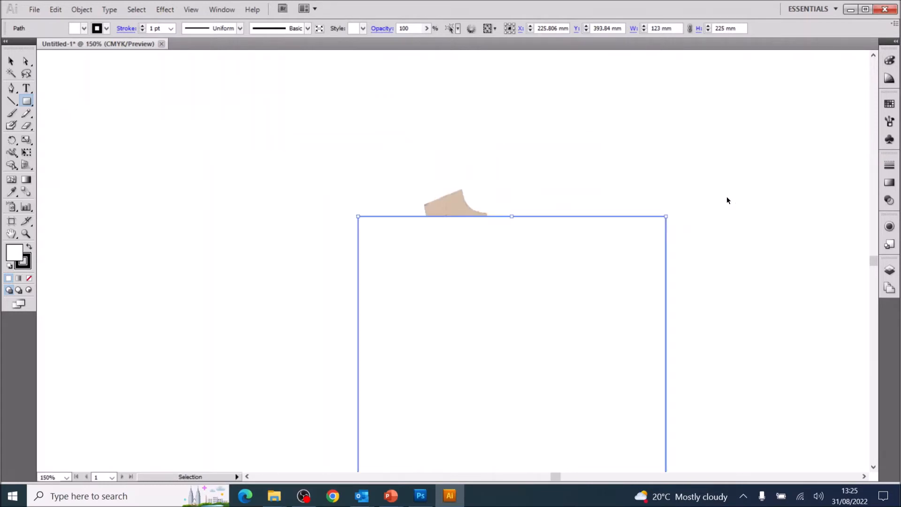
pyautogui.hotkey('ctrl', '-')
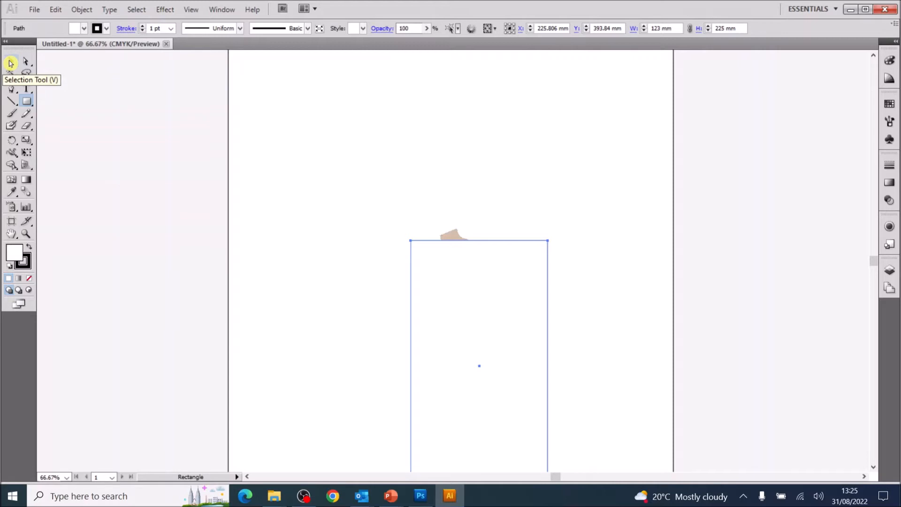
pyautogui.click(10, 63)
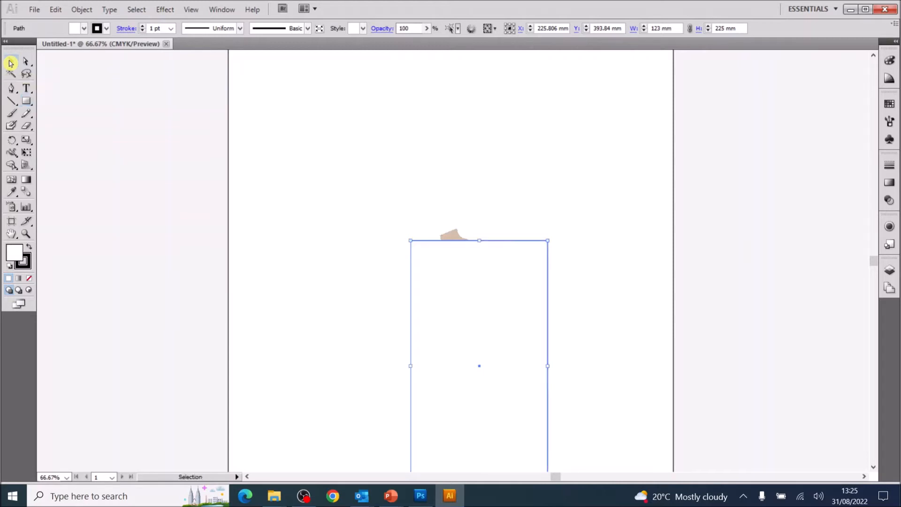
pyautogui.moveTo(519, 303); pyautogui.dragTo(370, 125)
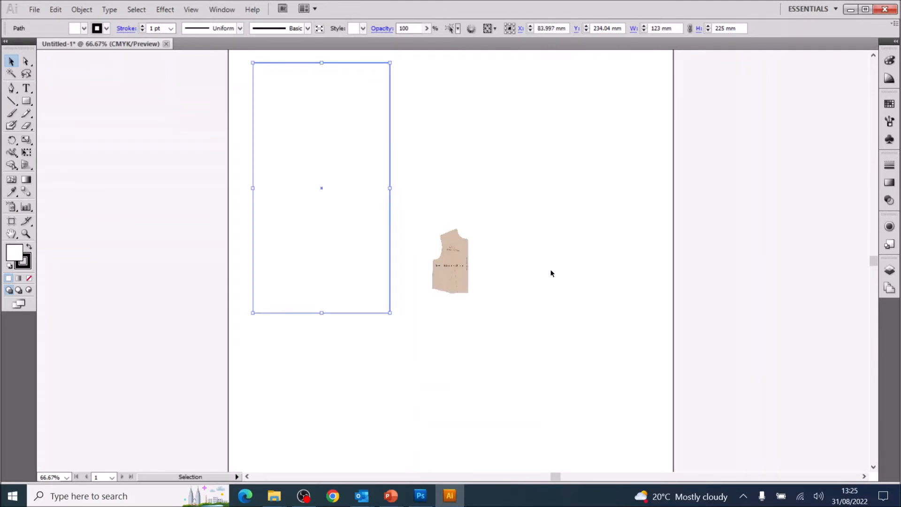
pyautogui.click(29, 279)
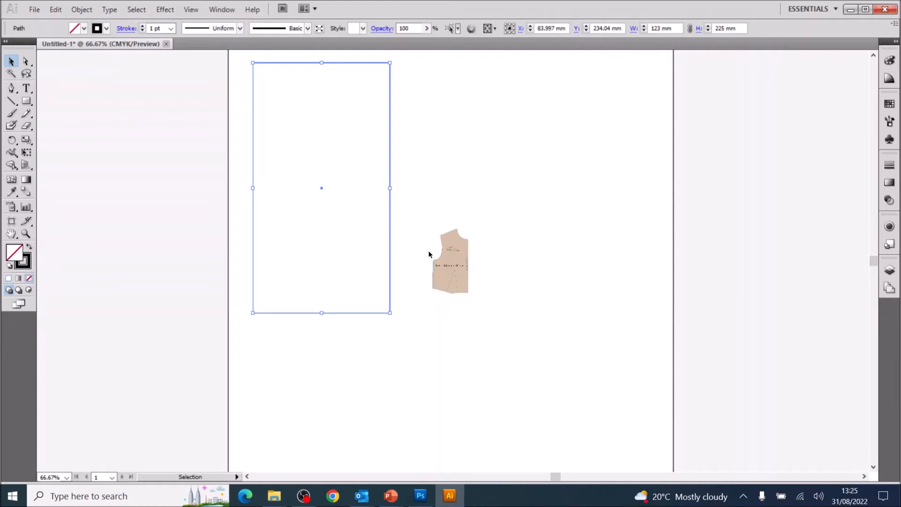
# Step: Move the bodice template image so its top-left corner snaps to the rectangle's top-left corner
pyautogui.moveTo(455, 267); pyautogui.dragTo(277, 102)
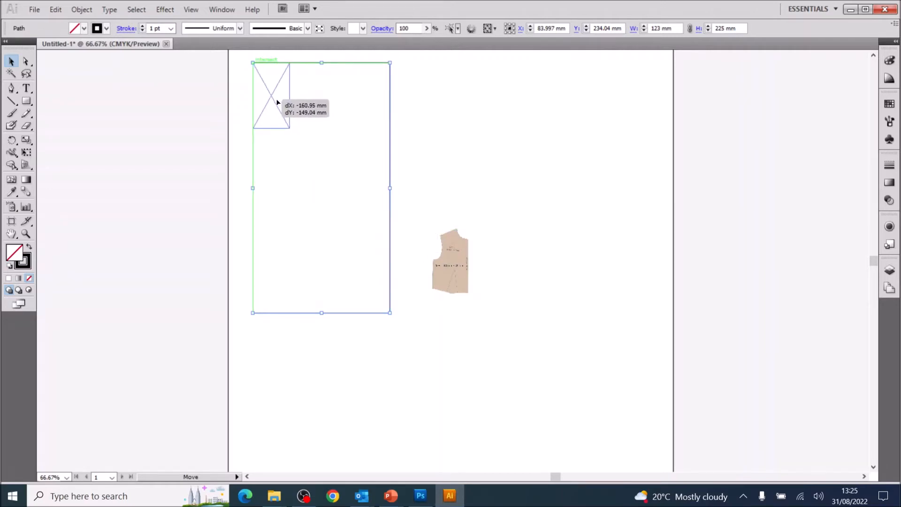
pyautogui.moveTo(277, 100); pyautogui.dragTo(277, 101)
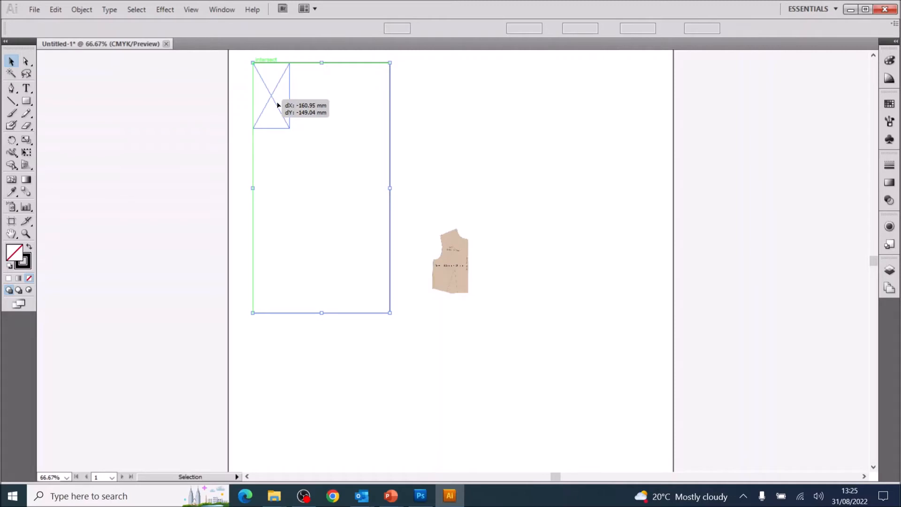
# Step: Scale the bodice template image proportionally to about 125 × 225 mm to match the guide rectangle's height, and move it clear of the rectangle's right side
pyautogui.click(531, 135)
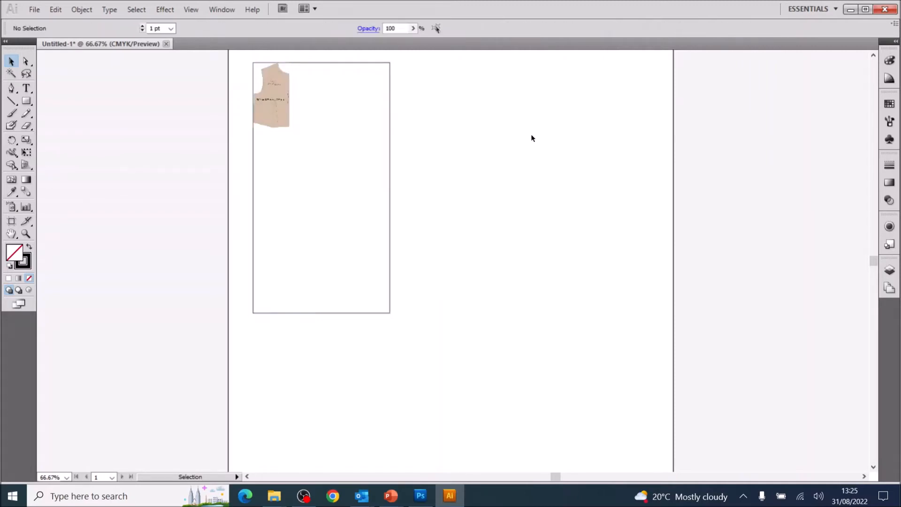
pyautogui.click(271, 99)
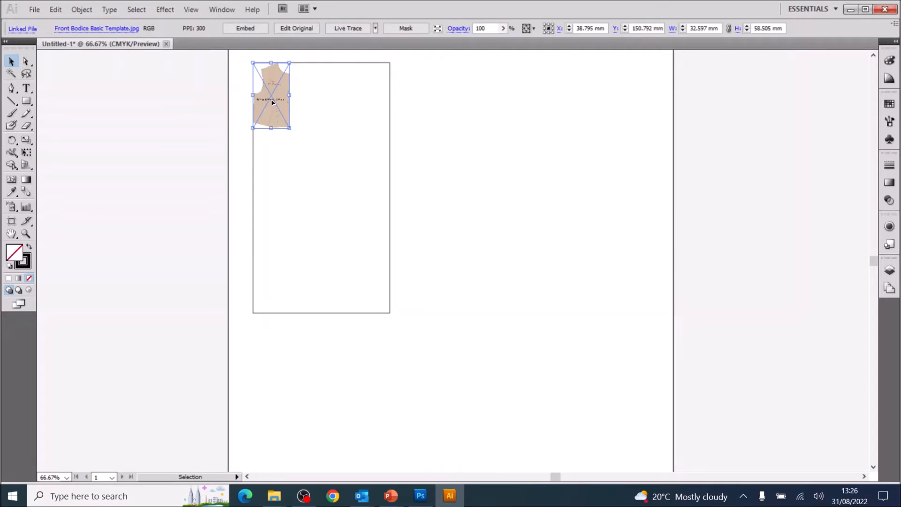
pyautogui.press('shift')
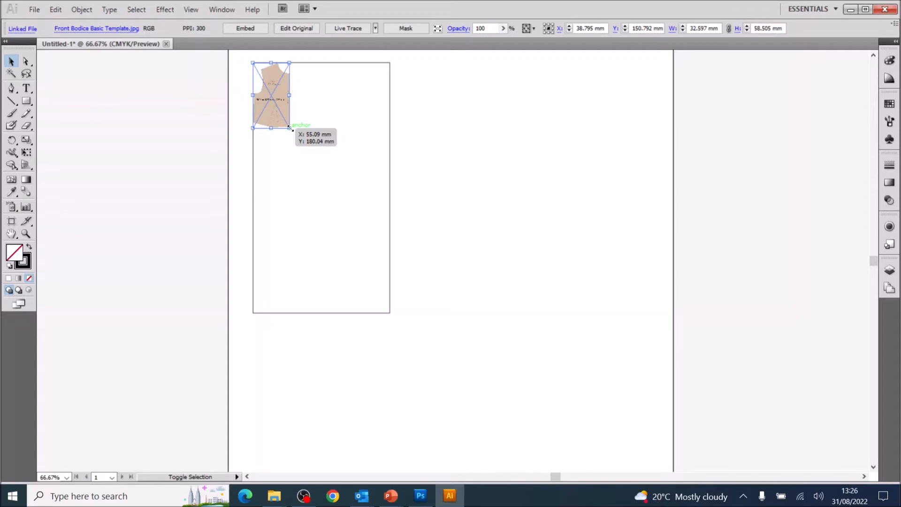
pyautogui.moveTo(290, 127); pyautogui.dragTo(392, 313)
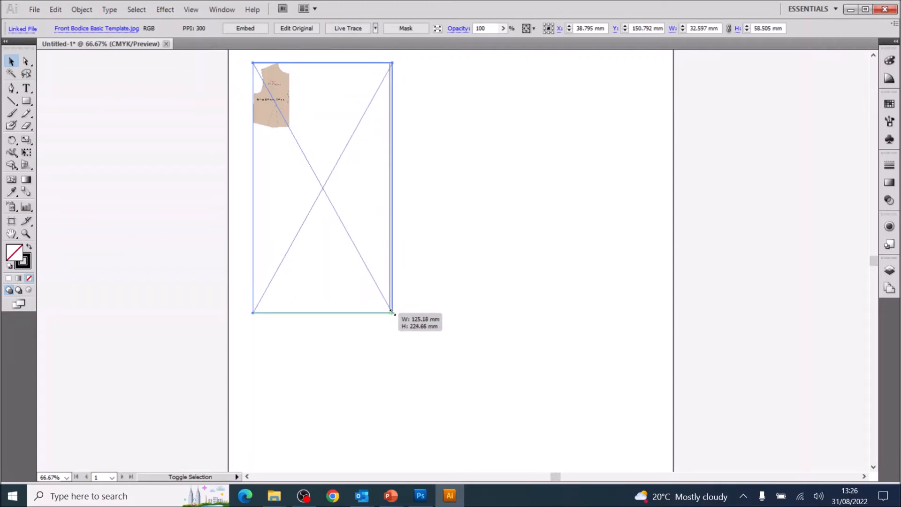
pyautogui.moveTo(392, 312); pyautogui.dragTo(393, 314)
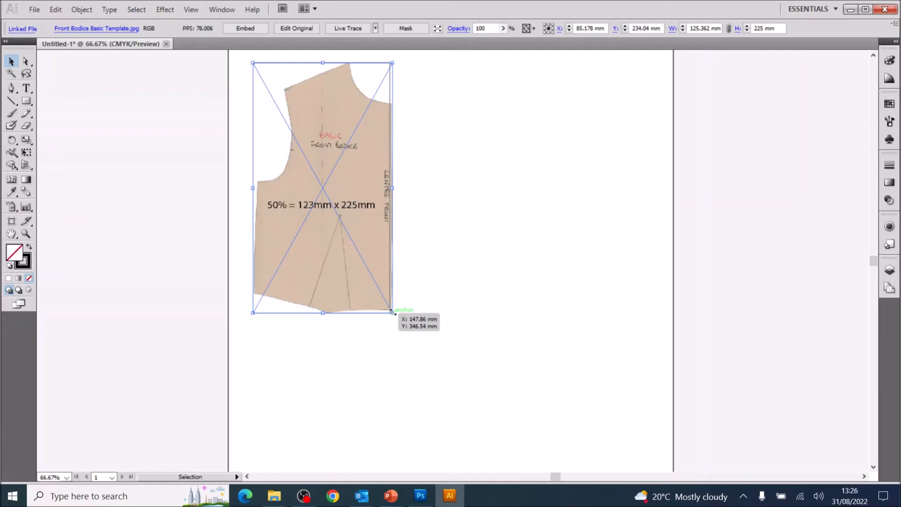
pyautogui.moveTo(315, 207); pyautogui.dragTo(523, 211)
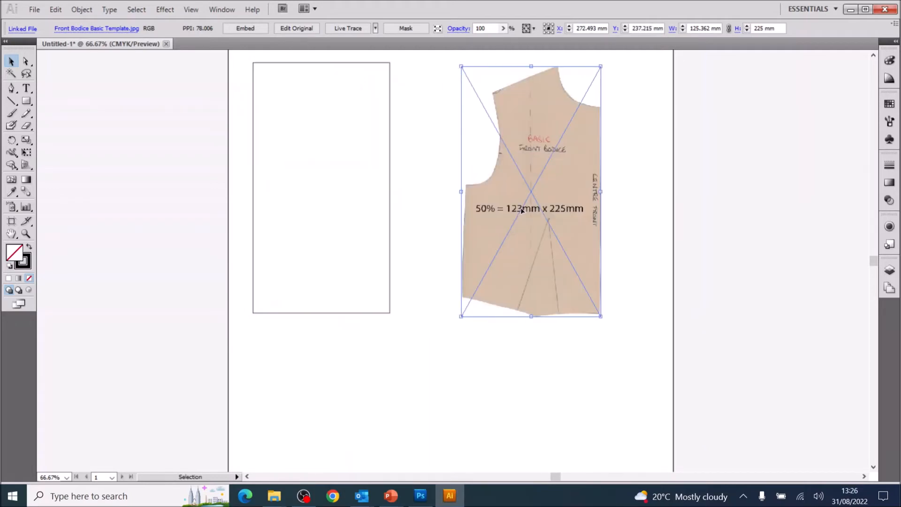
pyautogui.click(463, 387)
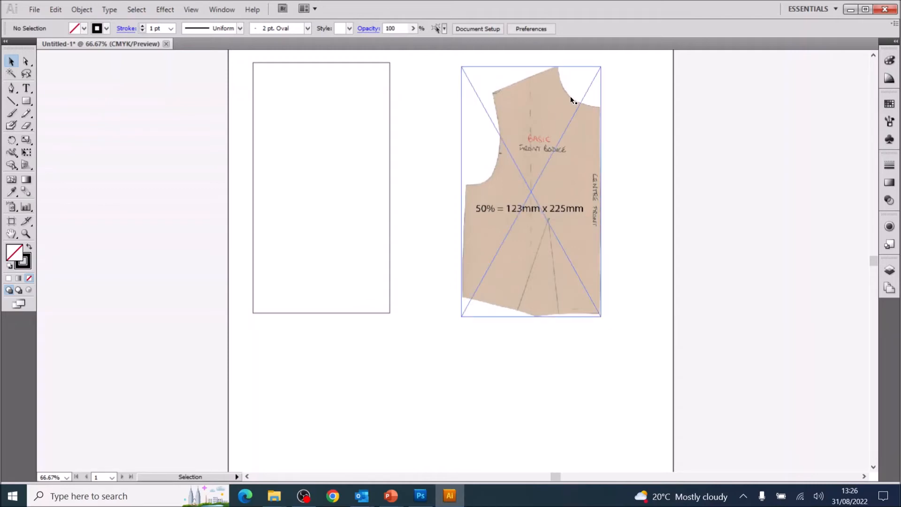
# Step: Trace the bodice's shoulder line with the Pen tool, from the neck point to the shoulder tip
pyautogui.click(556, 68)
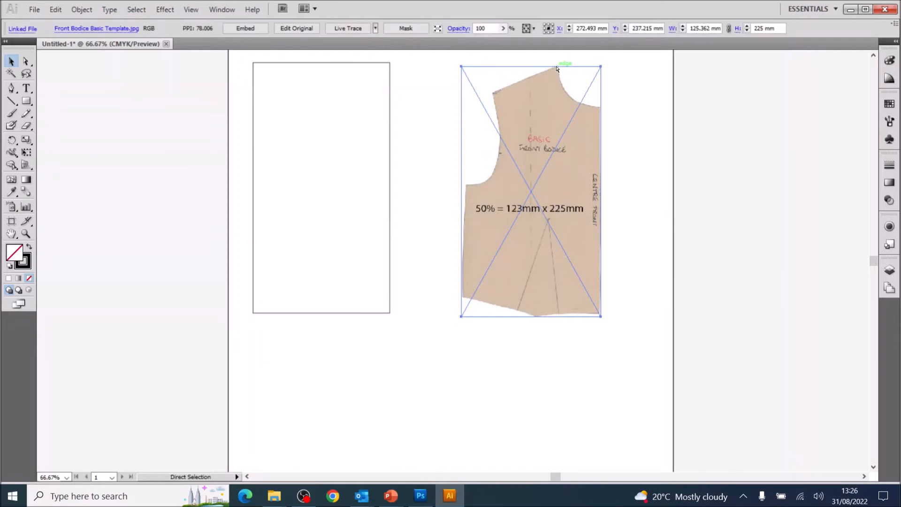
pyautogui.hotkey('ctrl', '1')
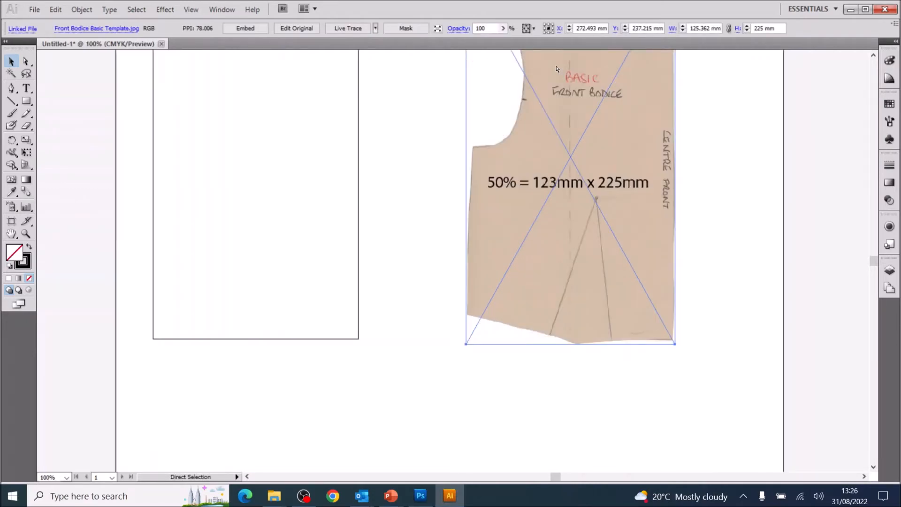
pyautogui.hotkey('ctrl', '+')
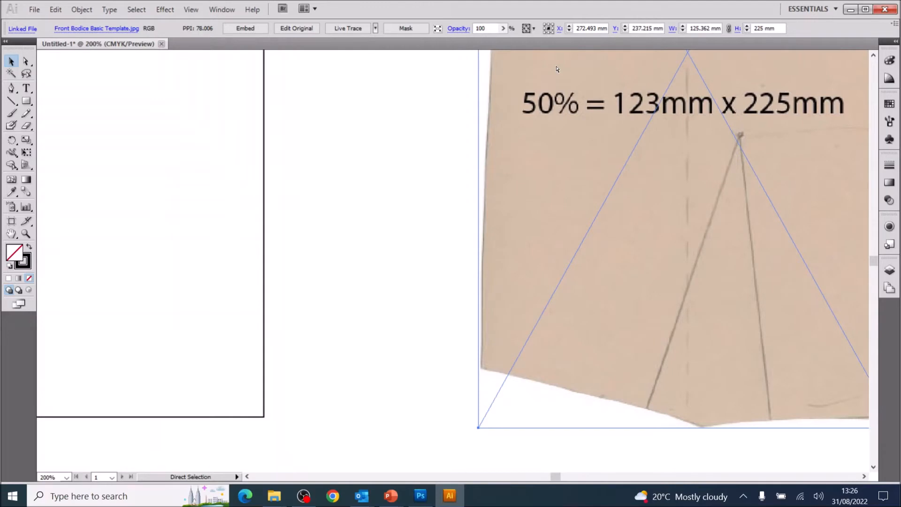
pyautogui.press('space')
pyautogui.moveTo(681, 115); pyautogui.dragTo(569, 494)
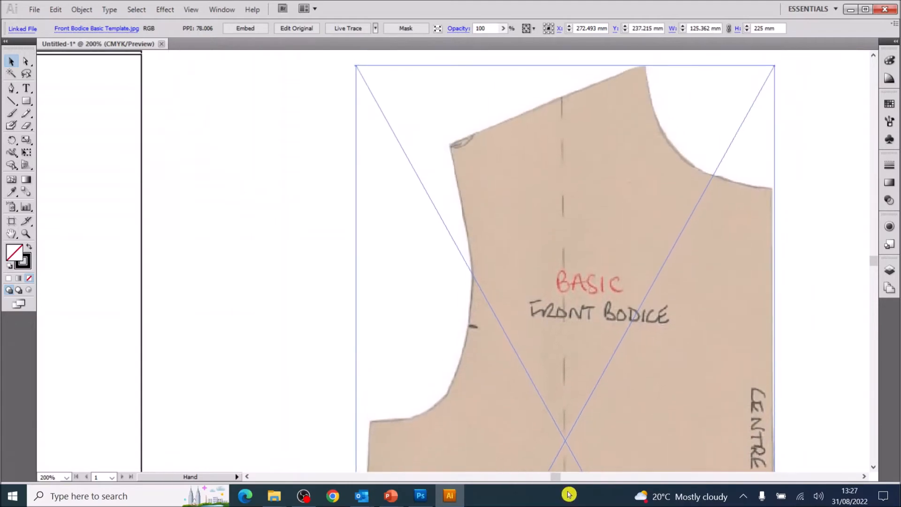
pyautogui.moveTo(564, 278); pyautogui.dragTo(565, 310)
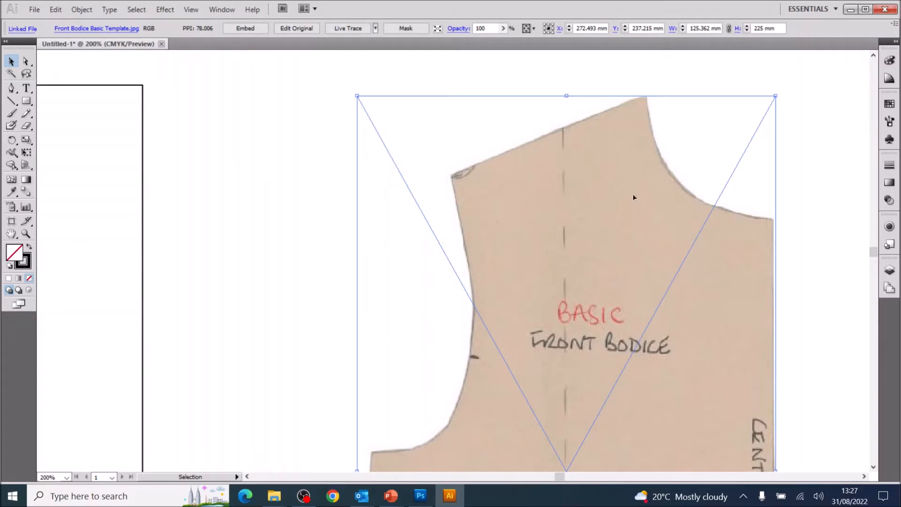
pyautogui.click(16, 89)
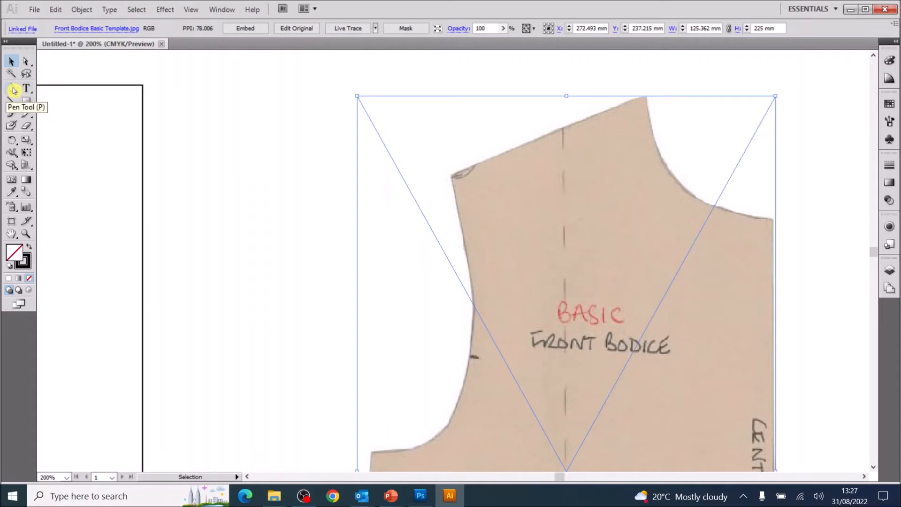
pyautogui.click(13, 90)
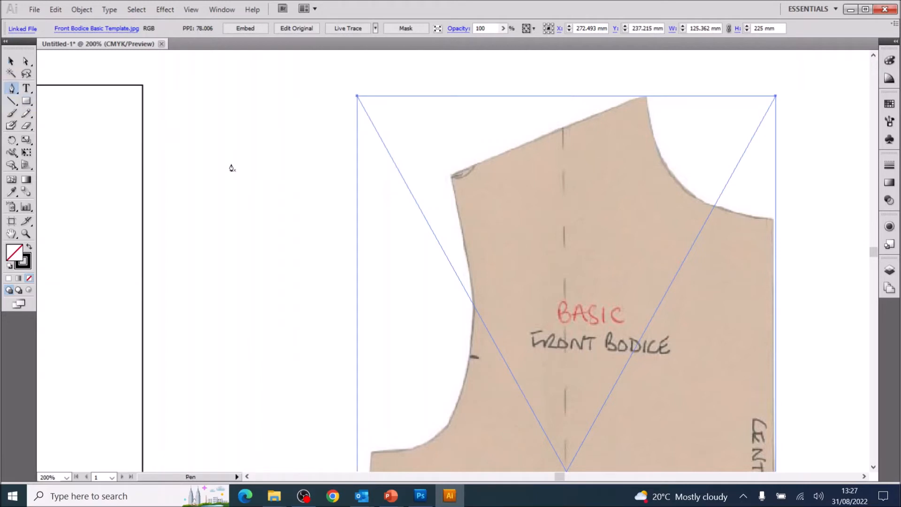
pyautogui.click(648, 96)
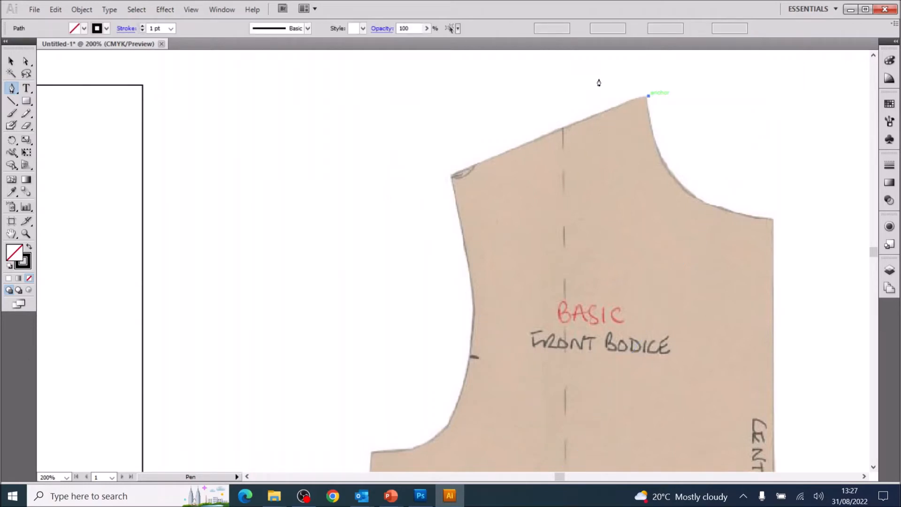
pyautogui.click(450, 178)
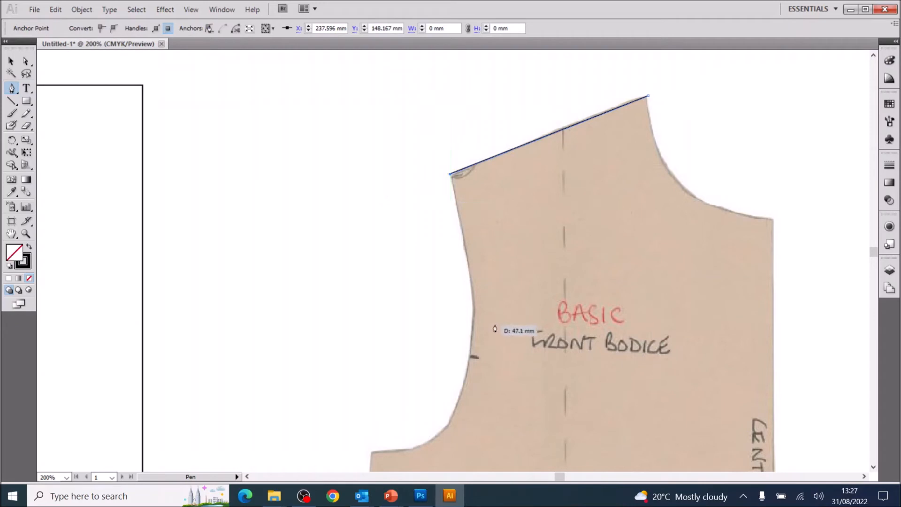
# Step: Trace the armhole with curved anchor points from the shoulder tip to the underarm corner, and adjust the lower curve's handle to fit the template
pyautogui.moveTo(491, 322); pyautogui.dragTo(541, 236)
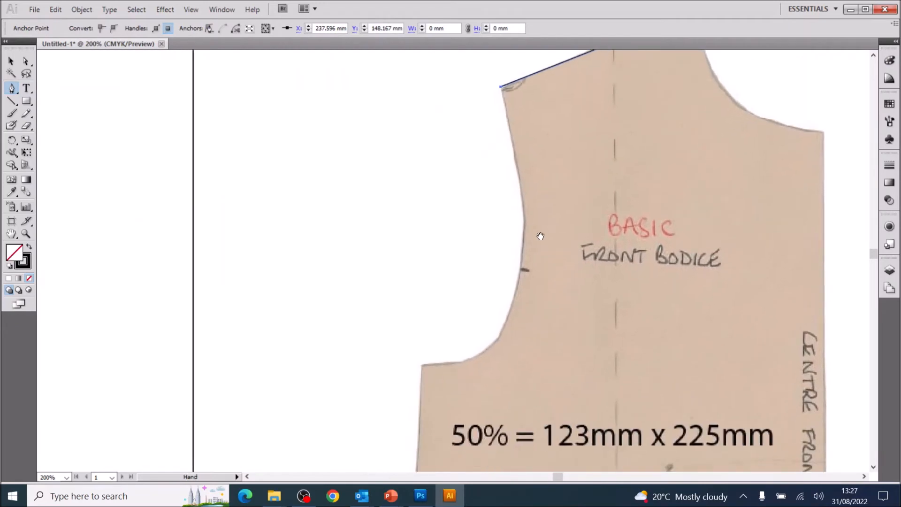
pyautogui.click(522, 205)
pyautogui.moveTo(523, 203); pyautogui.dragTo(528, 238)
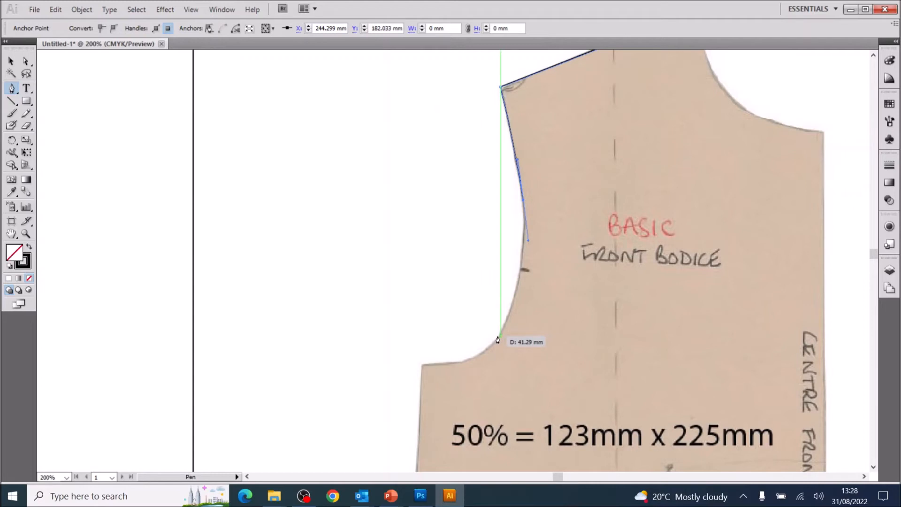
pyautogui.moveTo(499, 336); pyautogui.dragTo(479, 380)
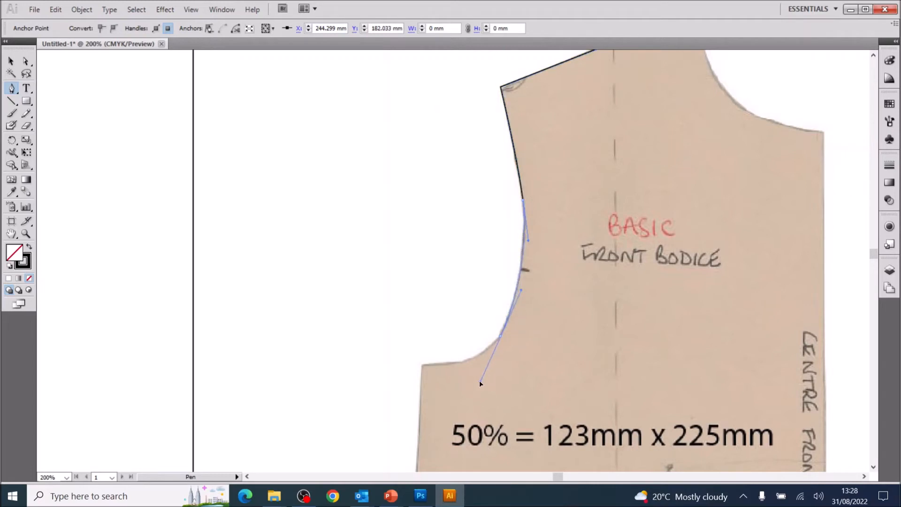
pyautogui.moveTo(480, 383); pyautogui.dragTo(480, 383)
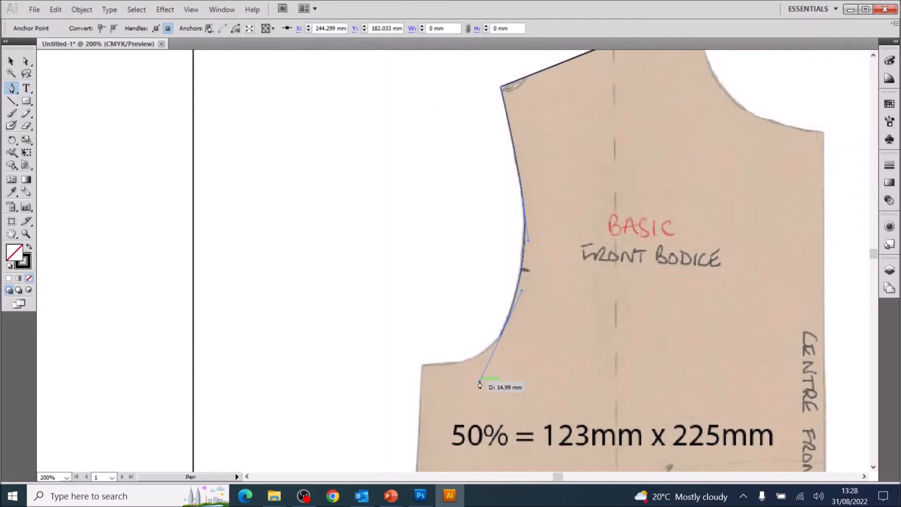
pyautogui.click(422, 368)
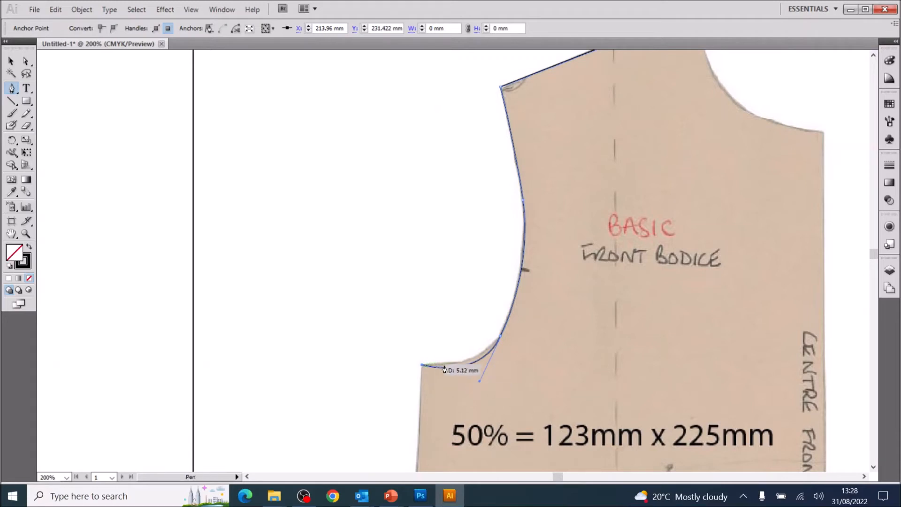
pyautogui.click(27, 62)
pyautogui.moveTo(480, 379); pyautogui.dragTo(485, 370)
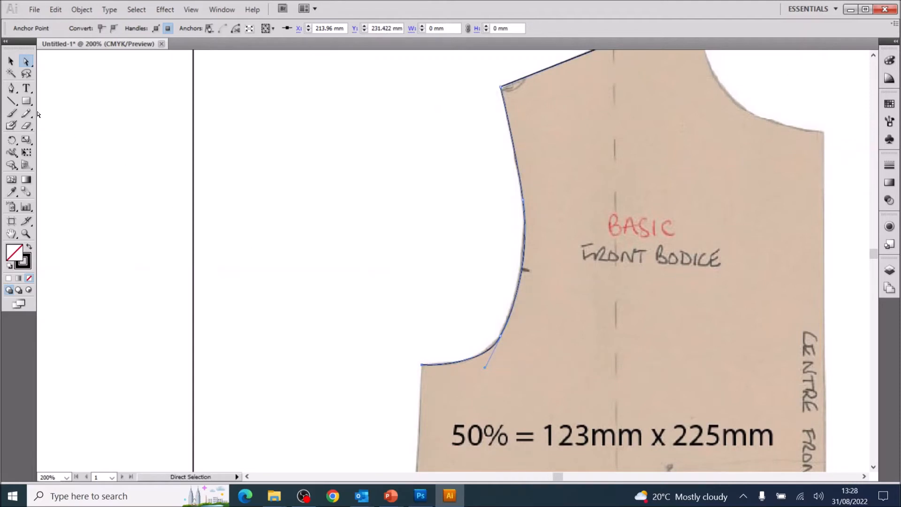
# Step: Continue the pen path from the underarm corner with a straight side seam down to the waist corner
pyautogui.click(12, 89)
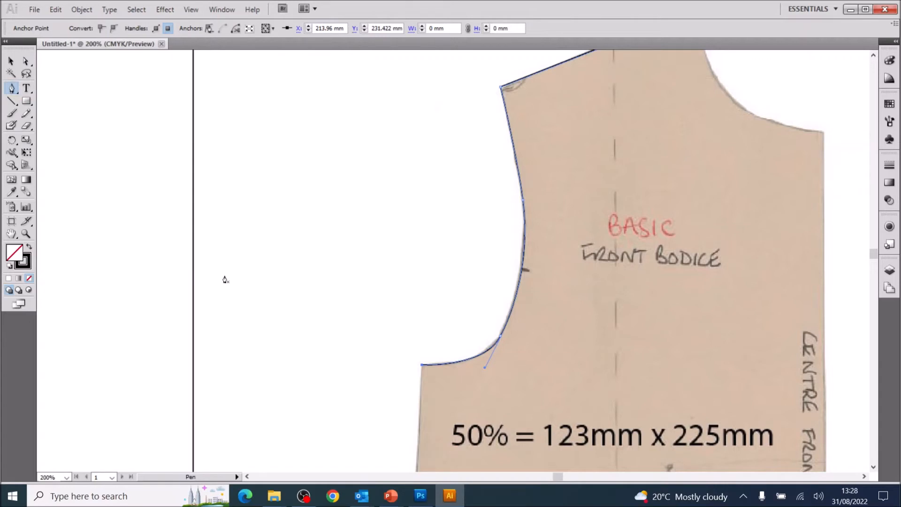
pyautogui.click(421, 366)
pyautogui.scroll(-10, 438, 385)
pyautogui.hscroll(-2, 461, 316)
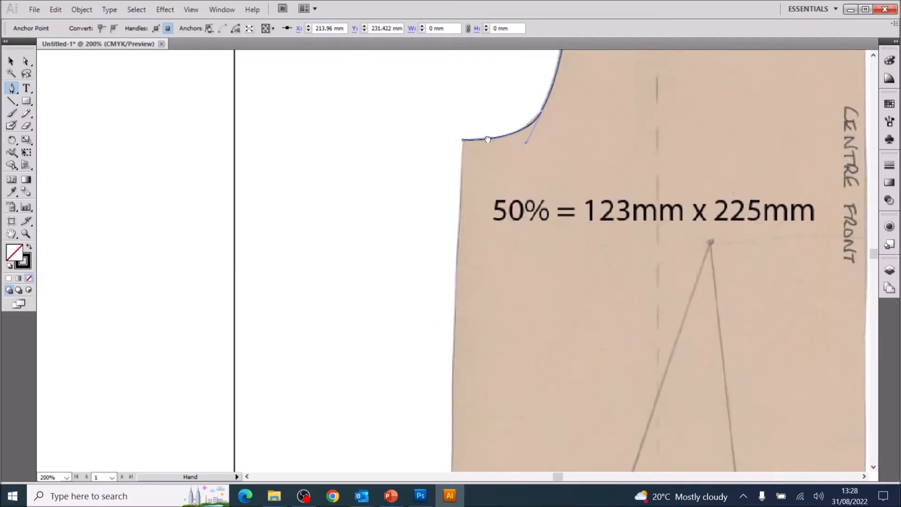
pyautogui.click(452, 418)
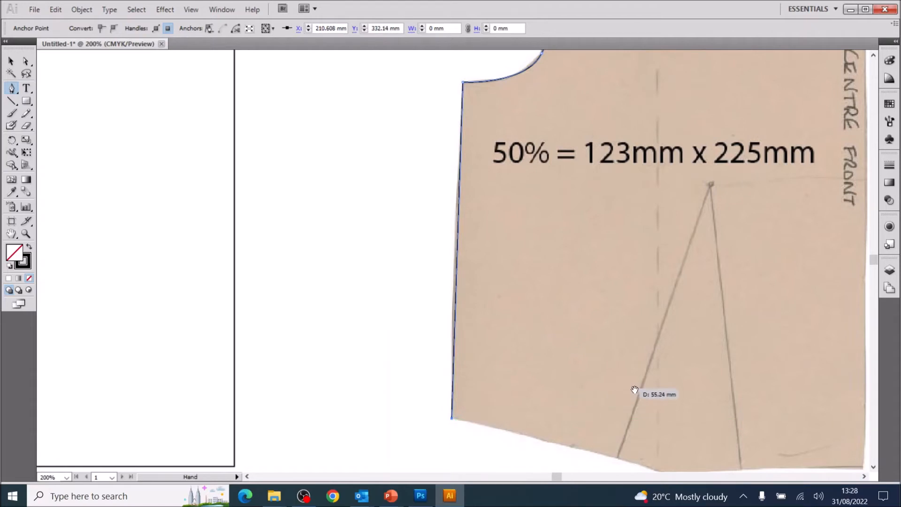
# Step: Trace the waistline in two curved segments, with a corner at its lowest point, ending at the centre front corner
pyautogui.moveTo(632, 384); pyautogui.dragTo(448, 225)
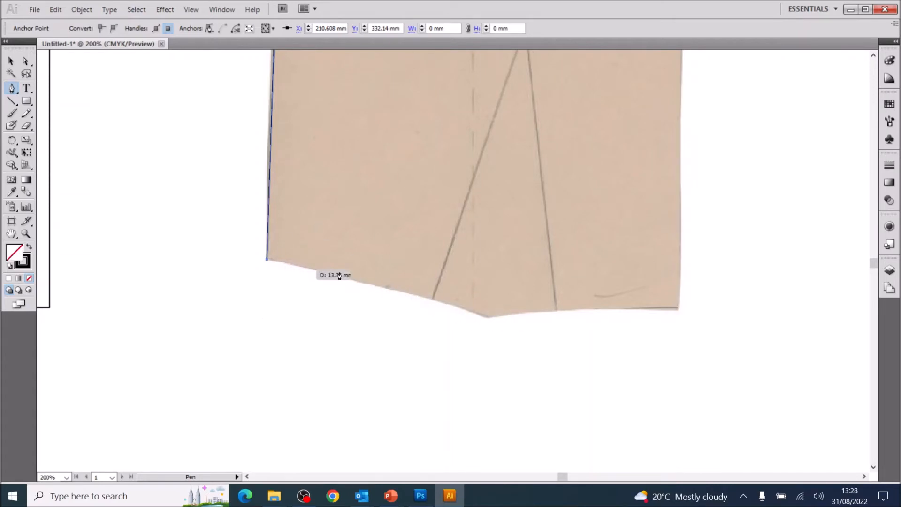
pyautogui.moveTo(487, 318); pyautogui.dragTo(581, 352)
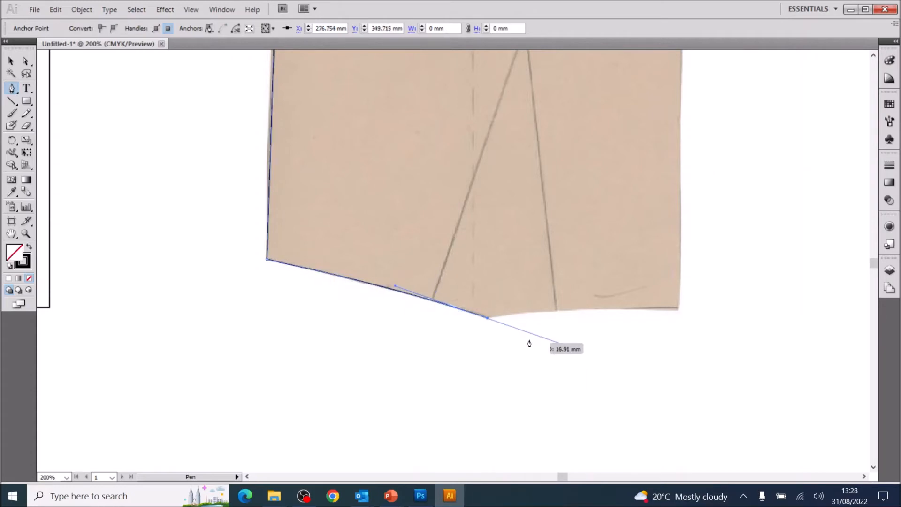
pyautogui.click(488, 322)
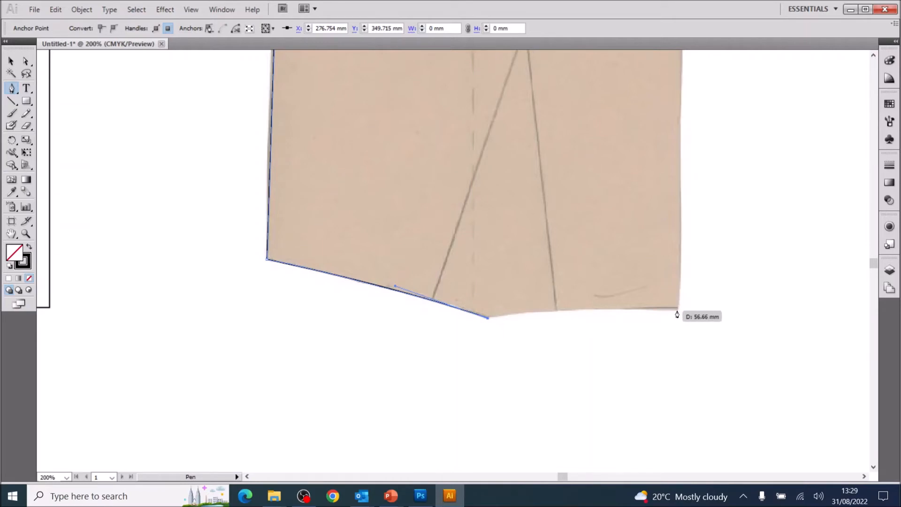
pyautogui.moveTo(676, 310); pyautogui.dragTo(810, 316)
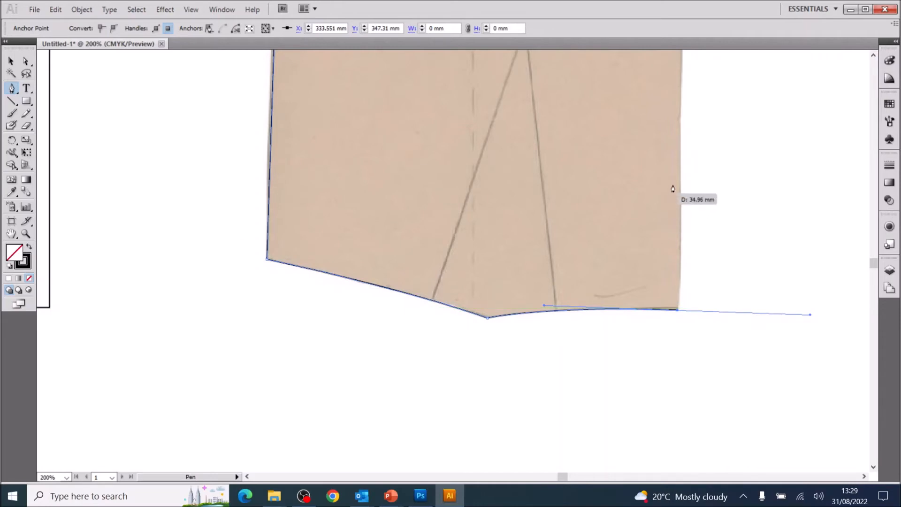
# Step: Remove the outgoing handle at the waist's centre front corner and trace the straight centre front edge up to the neckline
pyautogui.click(682, 152)
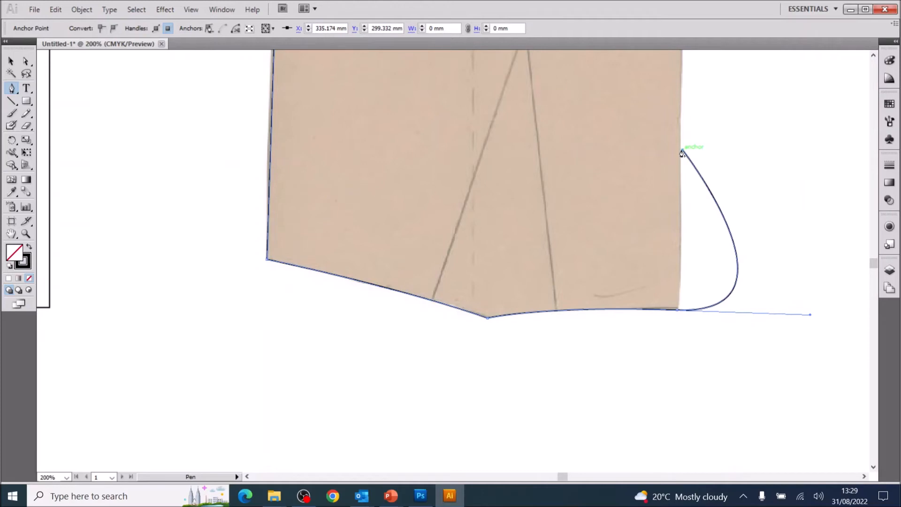
pyautogui.hotkey('ctrl', 'z')
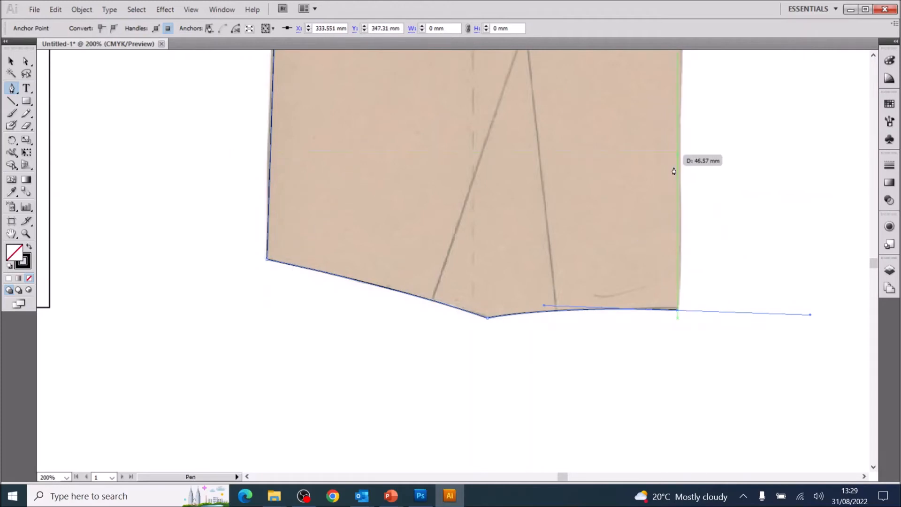
pyautogui.click(678, 310)
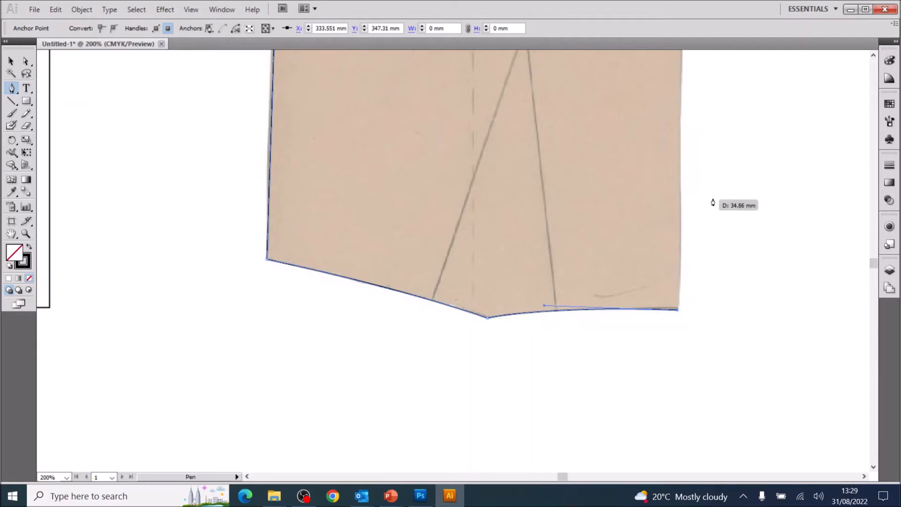
pyautogui.moveTo(703, 149); pyautogui.dragTo(657, 506)
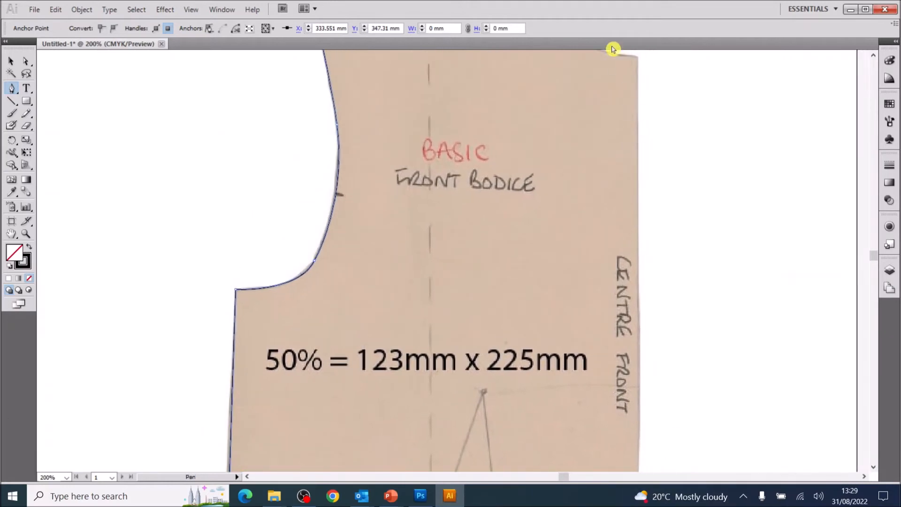
pyautogui.click(638, 59)
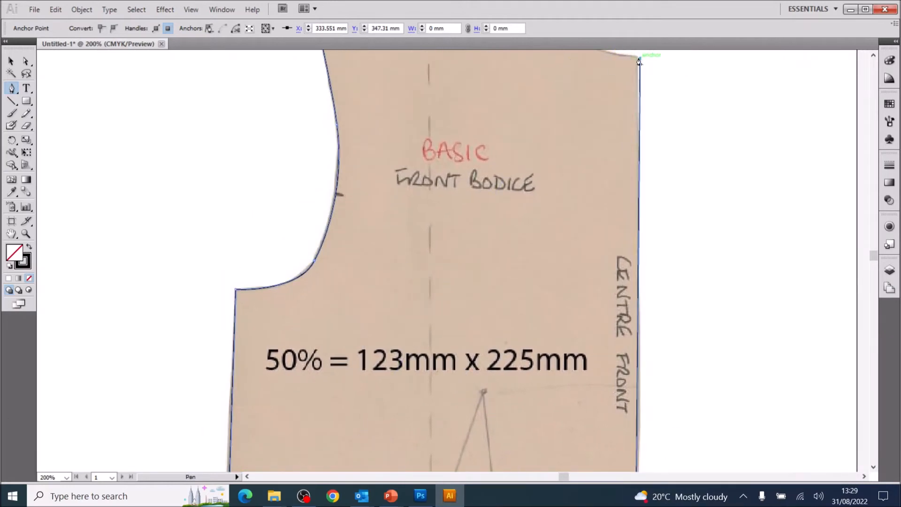
# Step: Trace the neckline from the centre front corner through one curved anchor point and close the path at the shoulder's neck point
pyautogui.moveTo(593, 171); pyautogui.dragTo(585, 427)
pyautogui.moveTo(552, 281); pyautogui.dragTo(519, 249)
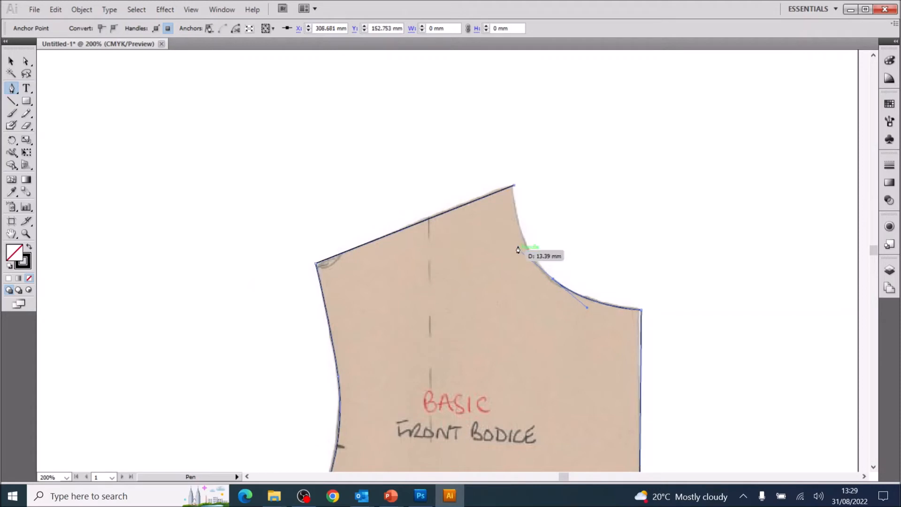
pyautogui.click(514, 187)
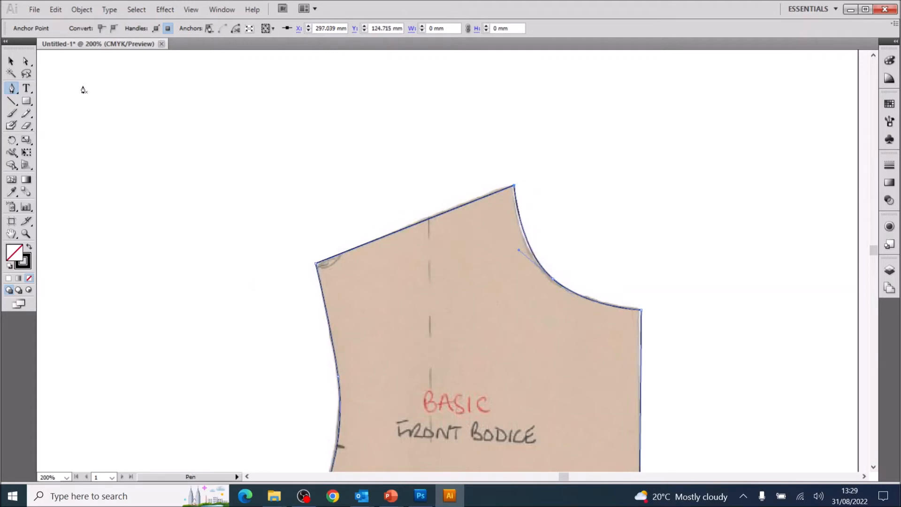
# Step: Adjust the upper handle of the neckline's middle anchor point to fit the template's curve, and deselect the outline
pyautogui.click(26, 61)
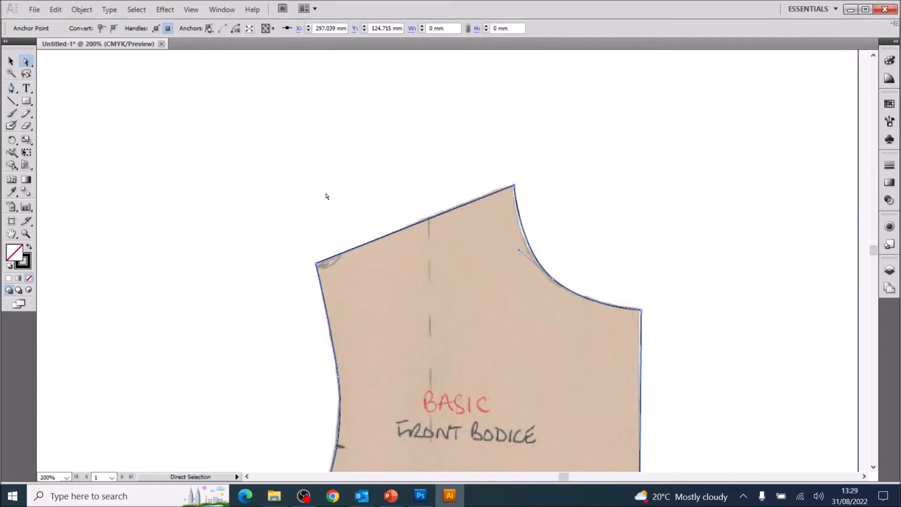
pyautogui.click(516, 247)
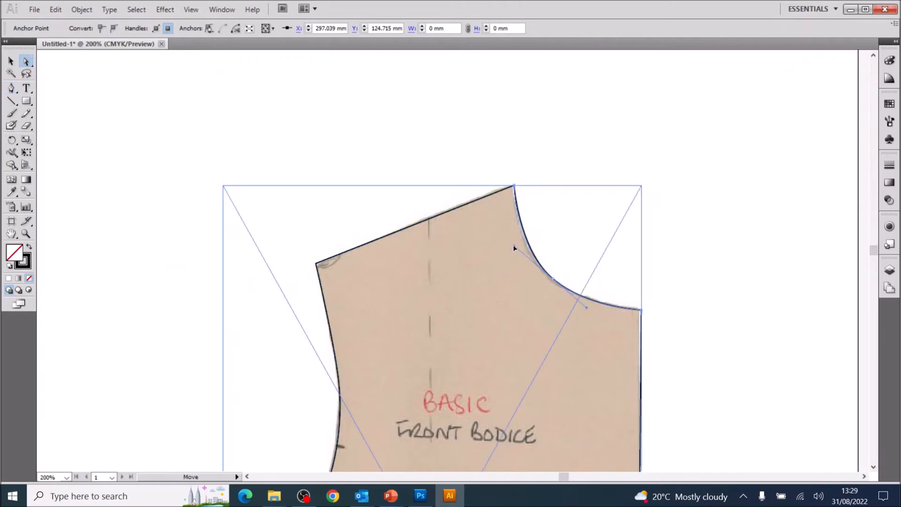
pyautogui.moveTo(514, 244); pyautogui.dragTo(514, 245)
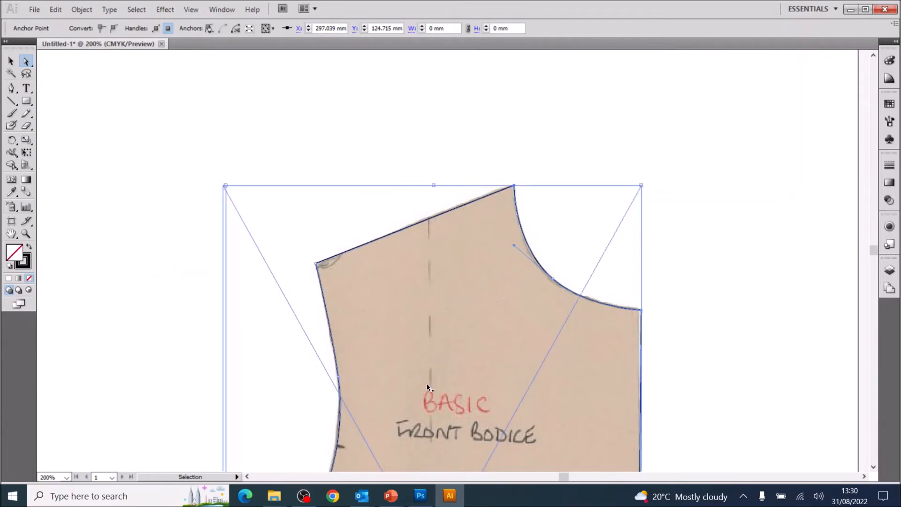
pyautogui.hotkey('ctrl', '-')
pyautogui.hotkey('ctrl', '-')
pyautogui.moveTo(428, 384); pyautogui.dragTo(485, 260)
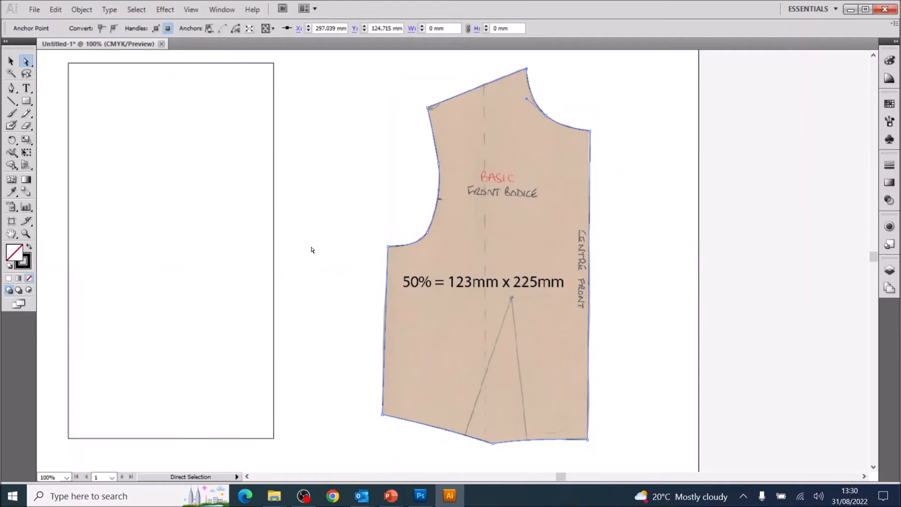
pyautogui.click(330, 259)
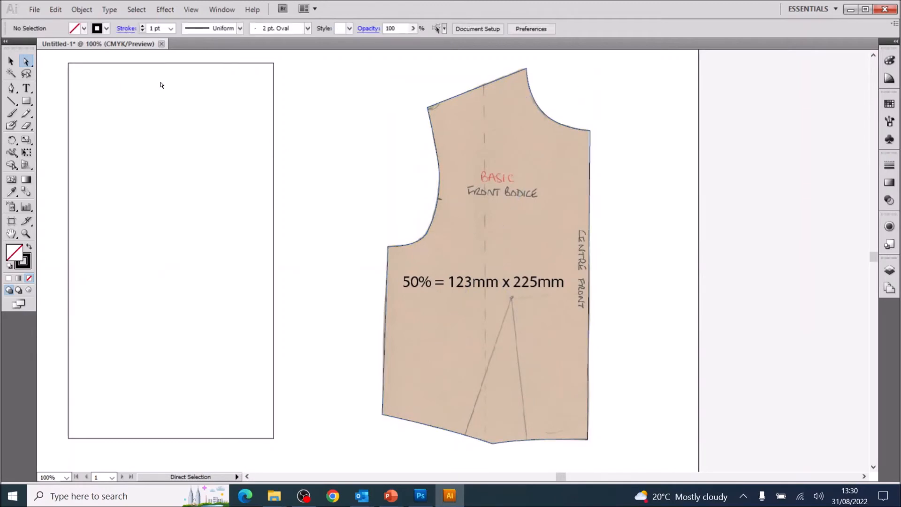
# Step: Trace the waist dart with the Pen tool as two straight lines from the waistline to the dart point and back
pyautogui.click(12, 89)
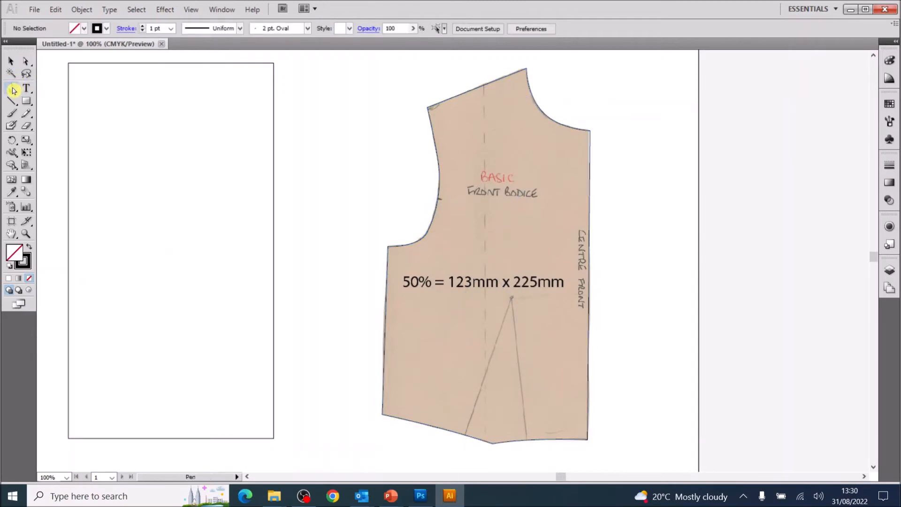
pyautogui.click(465, 437)
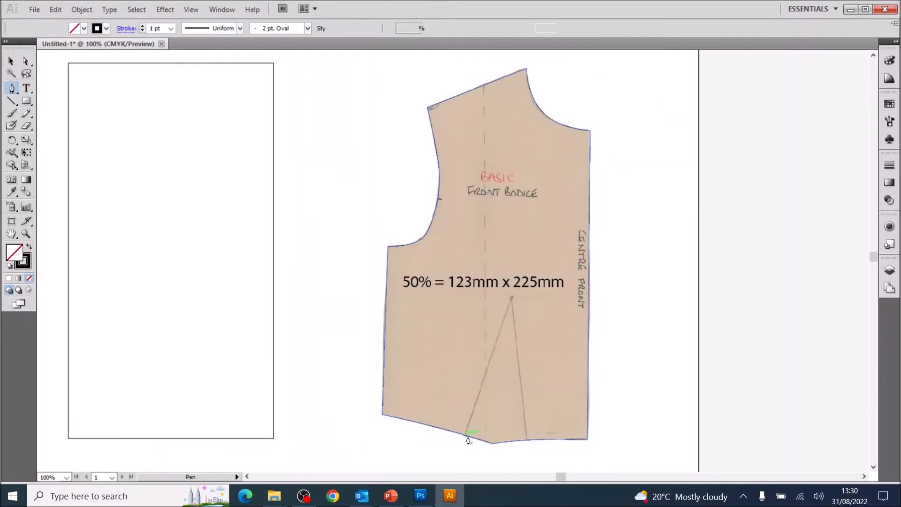
pyautogui.click(512, 299)
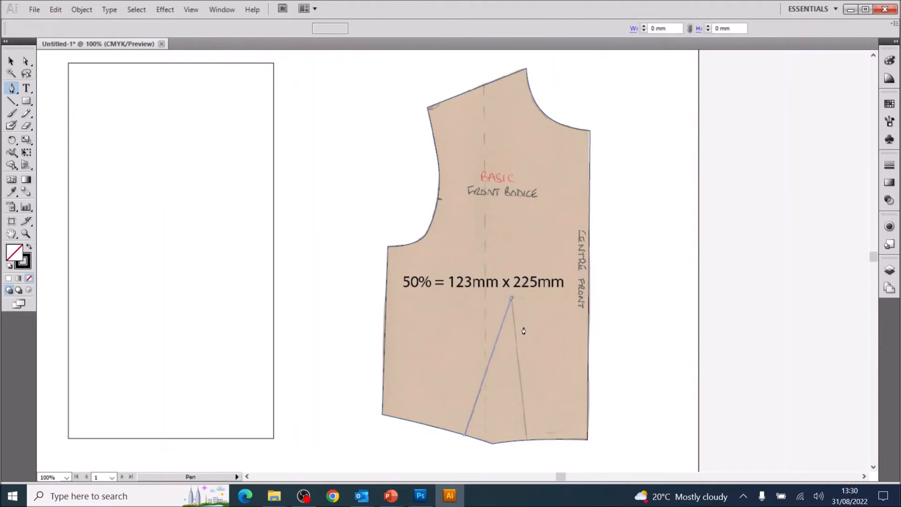
pyautogui.click(527, 441)
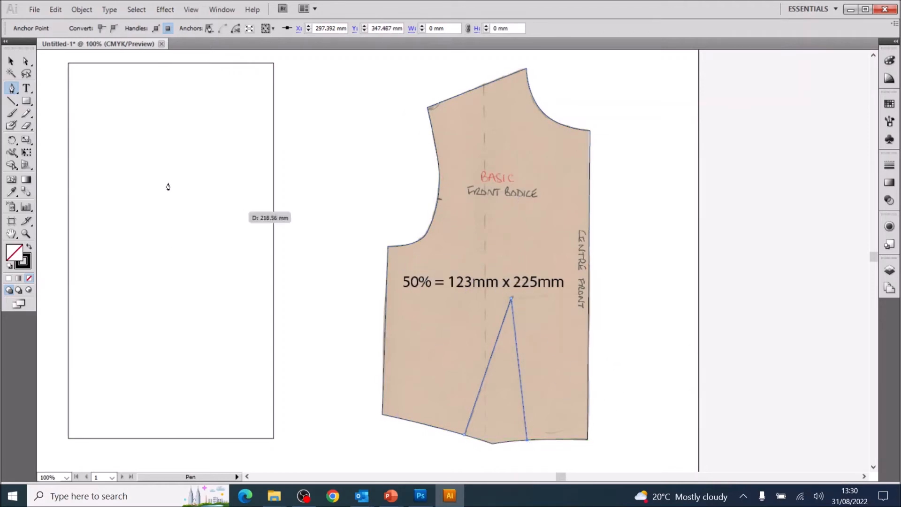
# Step: Draw a short straight notch line inward from the armhole over the template's notch mark, and end the path
pyautogui.click(26, 234)
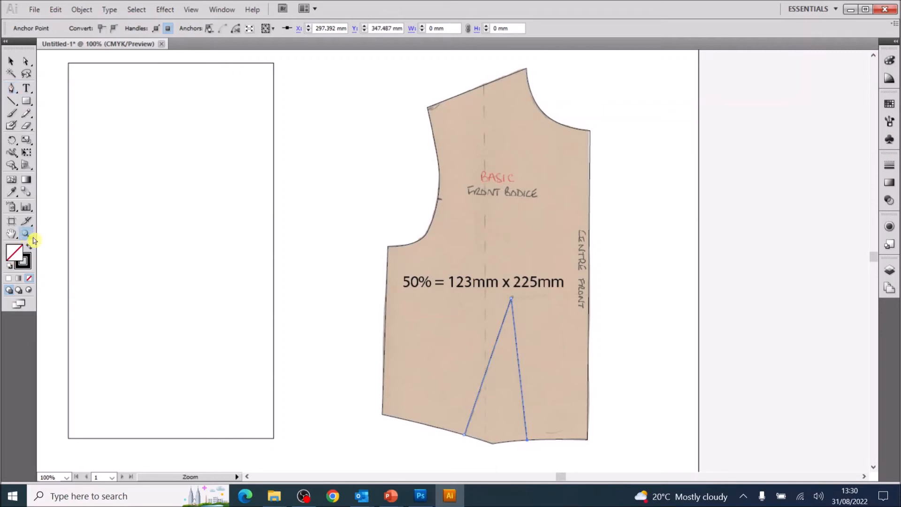
pyautogui.moveTo(414, 188); pyautogui.dragTo(472, 217)
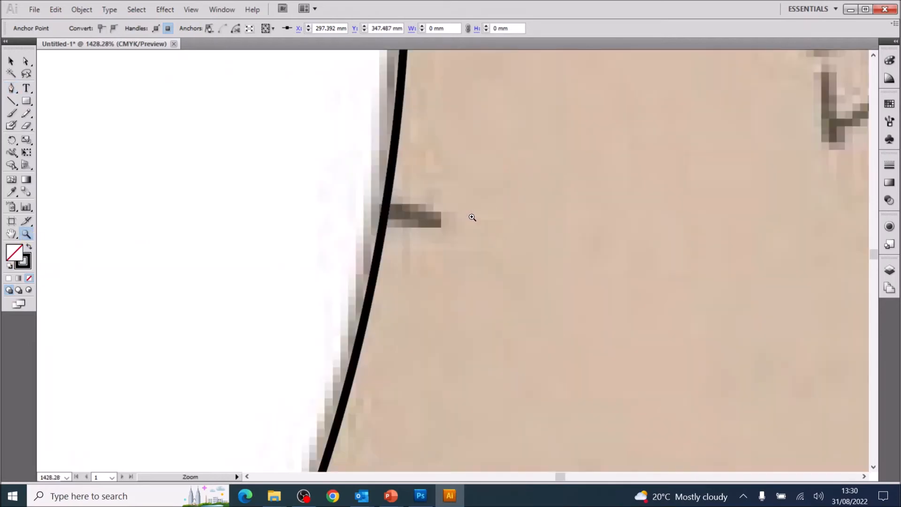
pyautogui.click(11, 87)
pyautogui.click(385, 211)
pyautogui.click(464, 228)
pyautogui.click(13, 63)
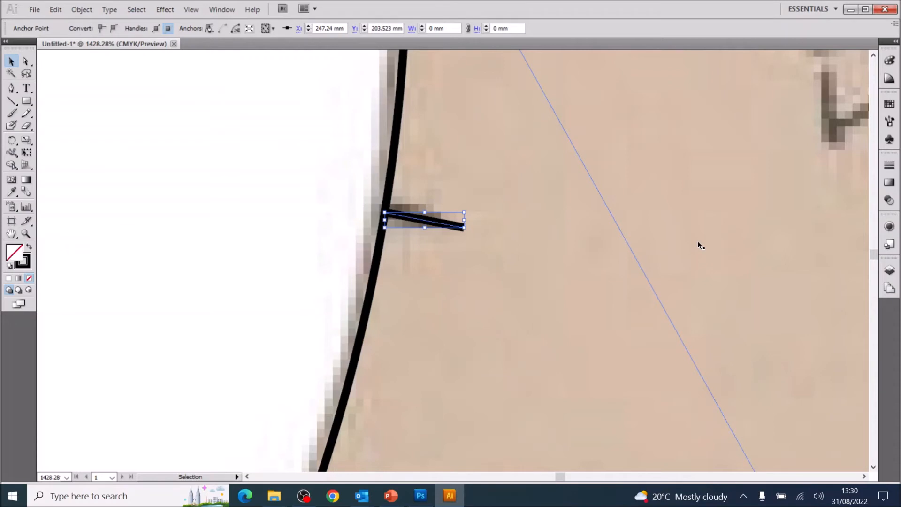
pyautogui.press('a')
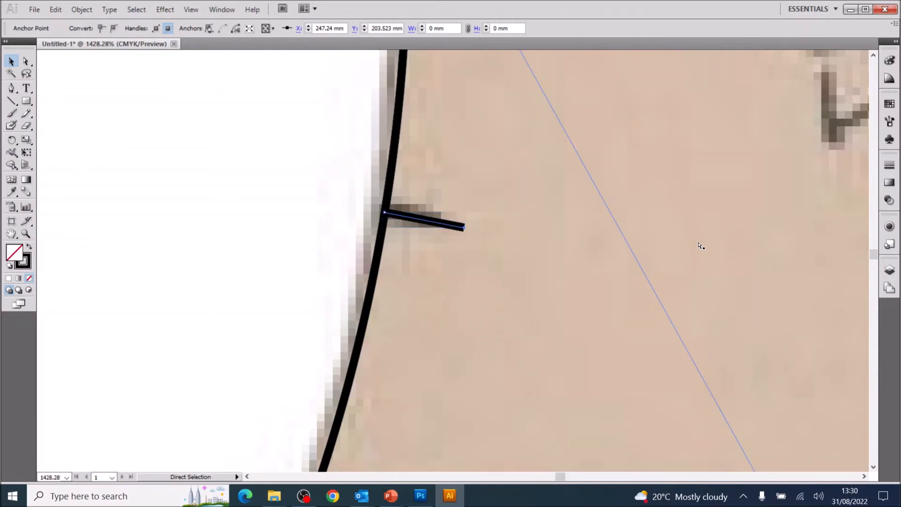
pyautogui.hotkey('ctrl', '-')
pyautogui.hotkey('ctrl', '-')
pyautogui.hotkey('ctrl', '-')
pyautogui.hotkey('ctrl', '-')
pyautogui.hotkey('ctrl', '-')
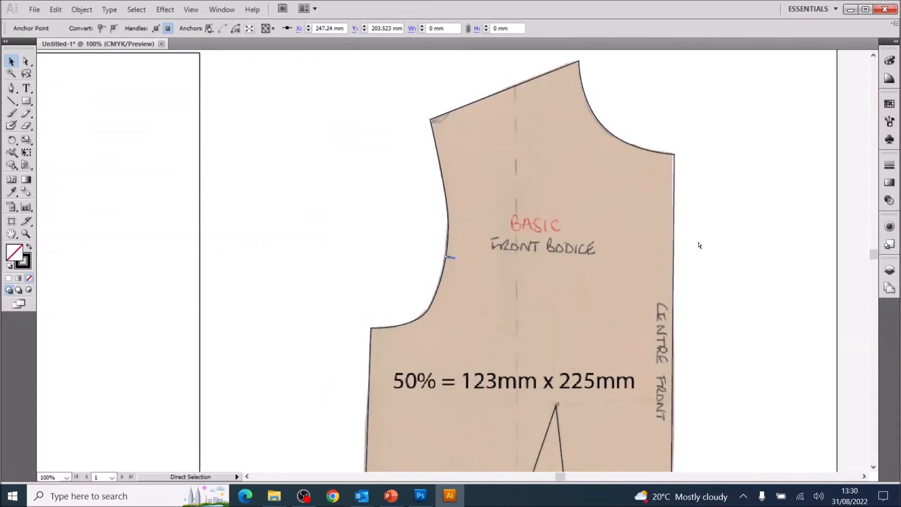
pyautogui.press('v')
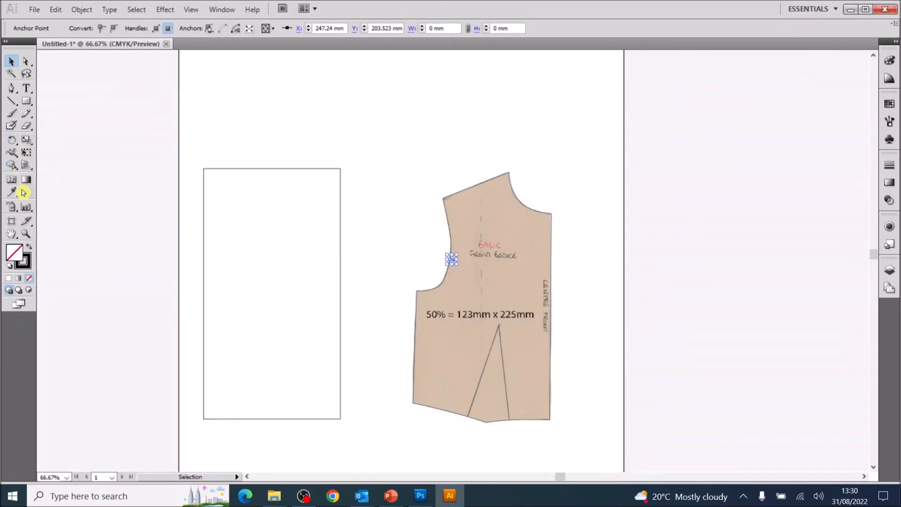
# Step: Add the text label "Front Bodice - Basic" on the bodice and move it just below the waistline
pyautogui.click(26, 89)
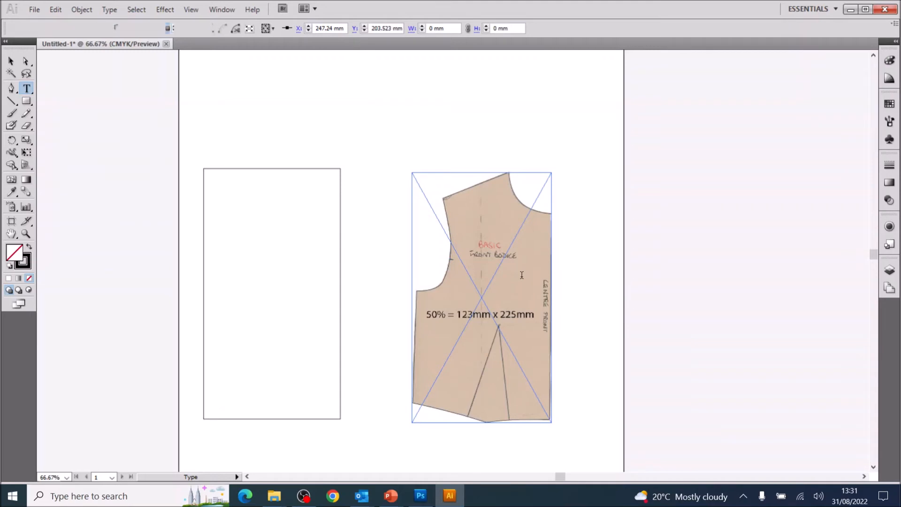
pyautogui.write('Front Bodice - Basic')
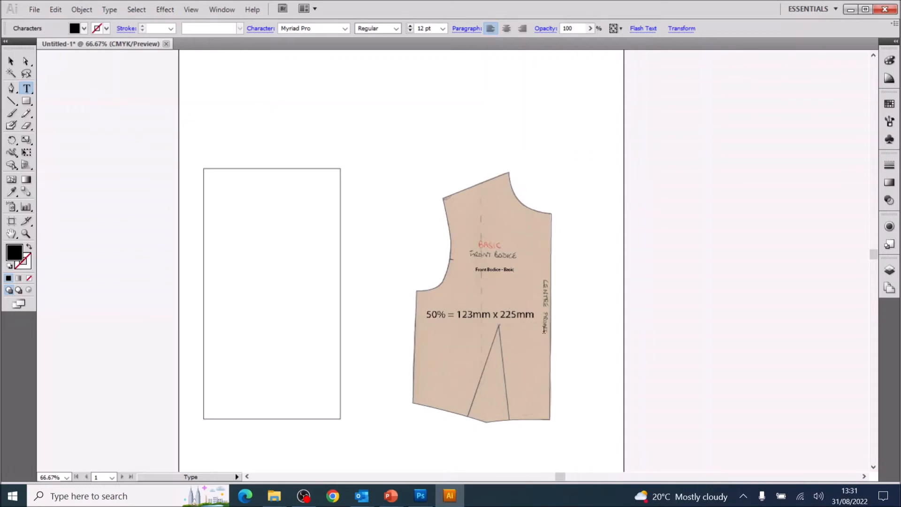
pyautogui.click(12, 61)
pyautogui.click(497, 269)
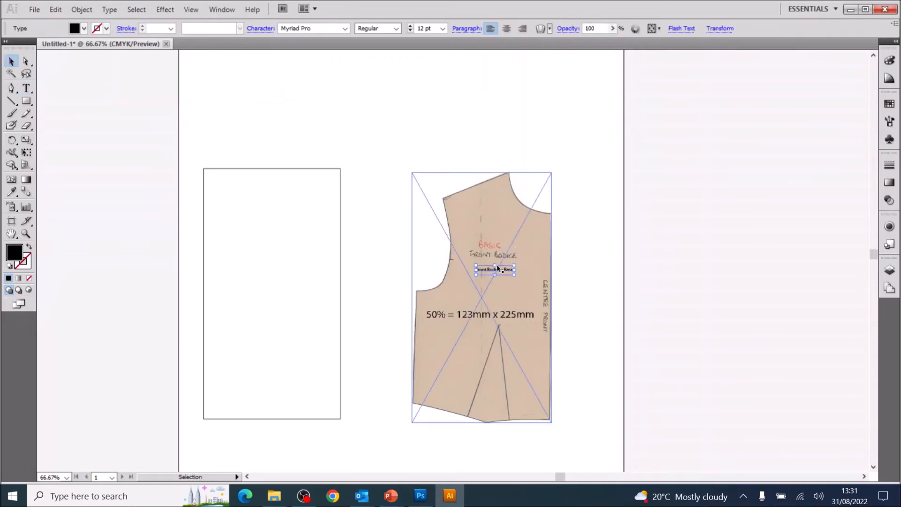
pyautogui.moveTo(497, 271); pyautogui.dragTo(523, 433)
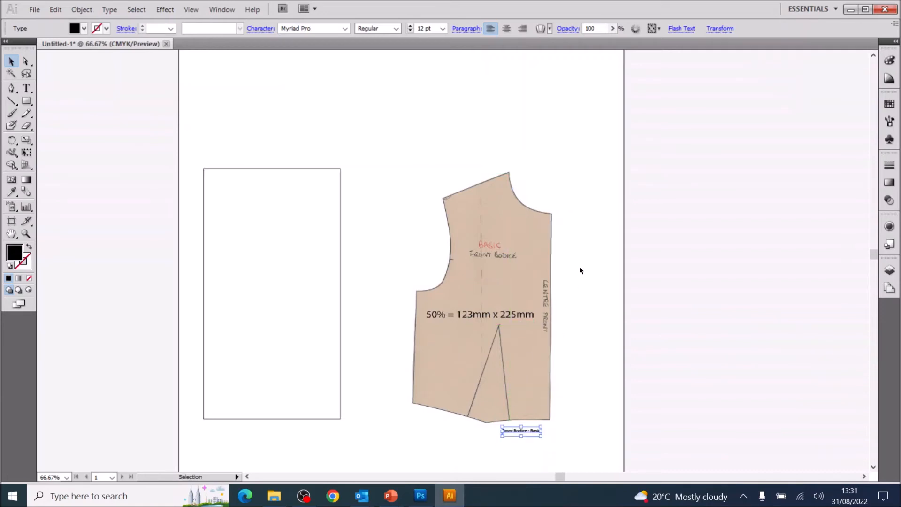
pyautogui.click(580, 271)
# Step: Move the template image off the artboard, away from the traced outline, and place the label in the middle of the bodice
pyautogui.click(483, 270)
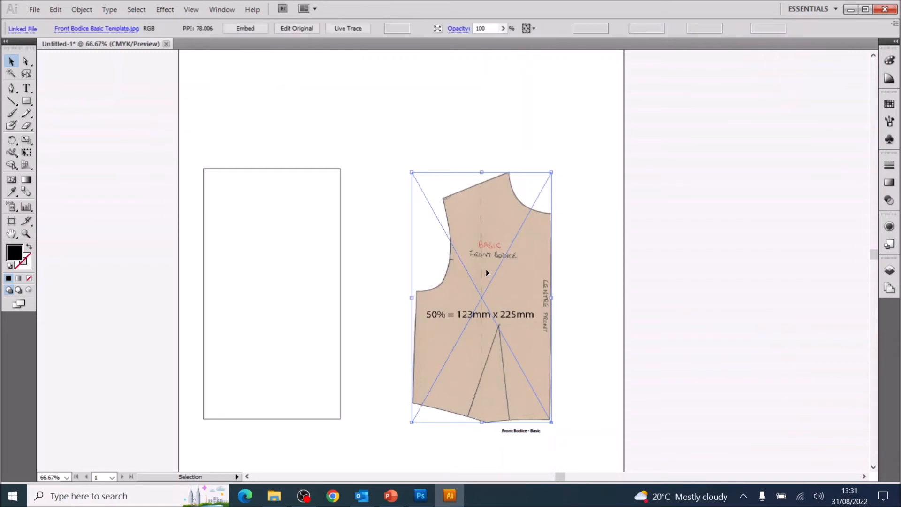
pyautogui.moveTo(485, 273); pyautogui.dragTo(546, 272)
pyautogui.moveTo(680, 259); pyautogui.dragTo(717, 263)
pyautogui.moveTo(534, 435); pyautogui.dragTo(512, 291)
# Step: Move the traced bodice outline with its dart, notch and label together to the artboard's upper right area
pyautogui.moveTo(583, 143); pyautogui.dragTo(394, 453)
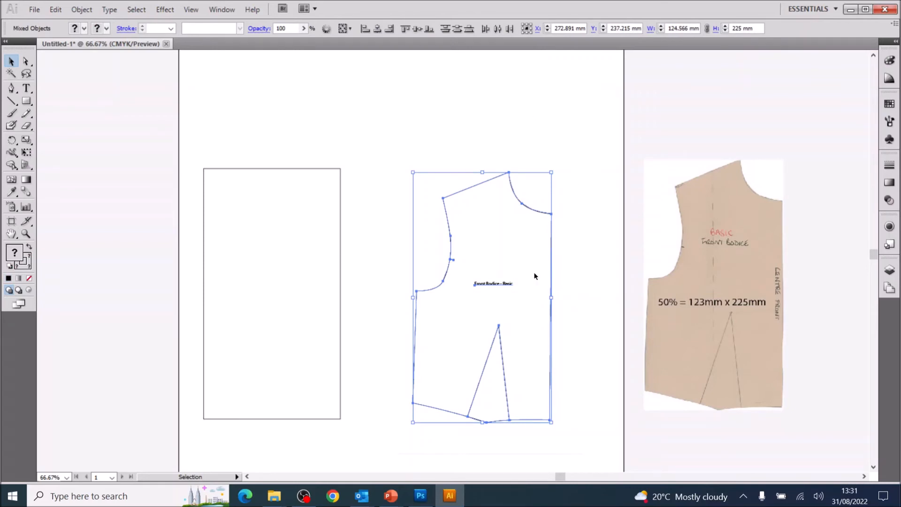
pyautogui.moveTo(502, 285); pyautogui.dragTo(551, 172)
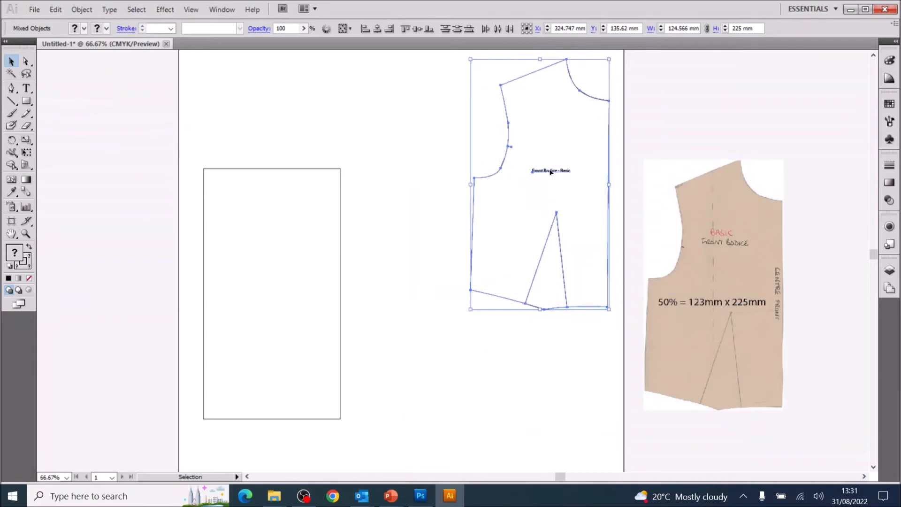
pyautogui.click(555, 373)
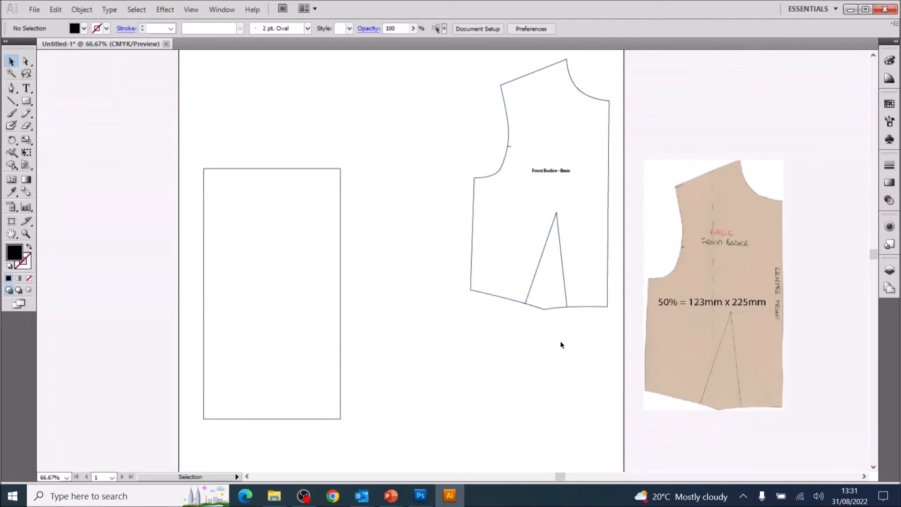
# Step: Delete the front bodice template image and the guide rectangle
pyautogui.click(733, 256)
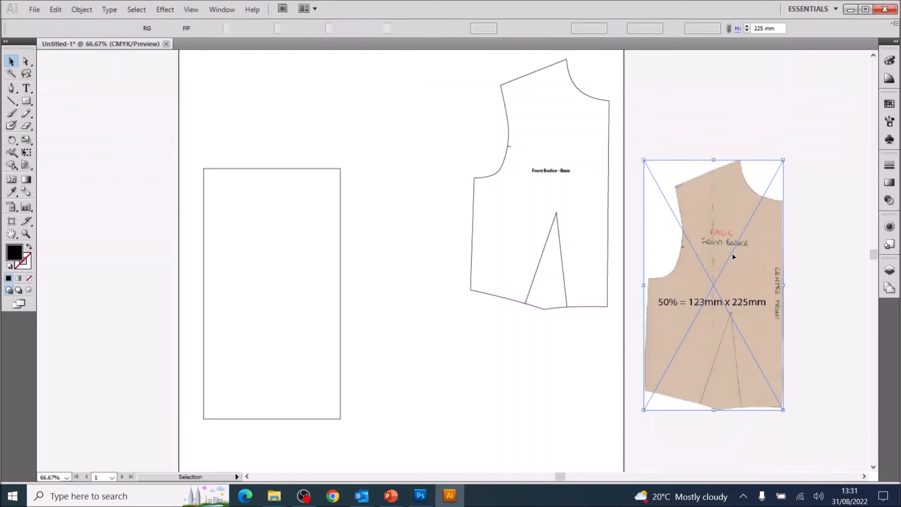
pyautogui.press('Delete')
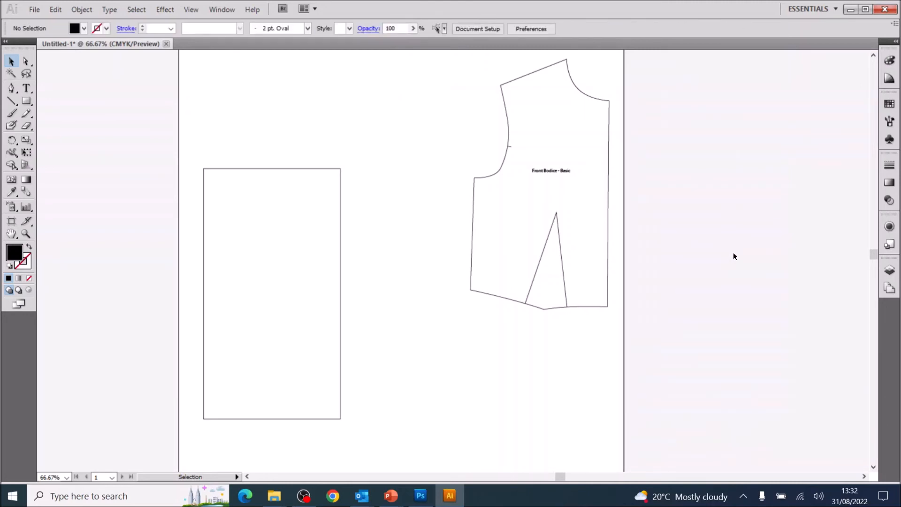
pyautogui.click(340, 230)
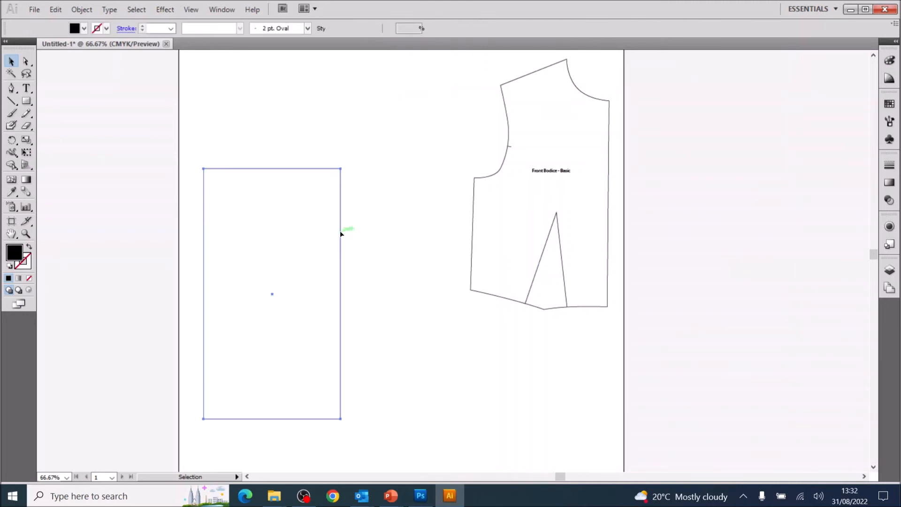
pyautogui.press('Delete')
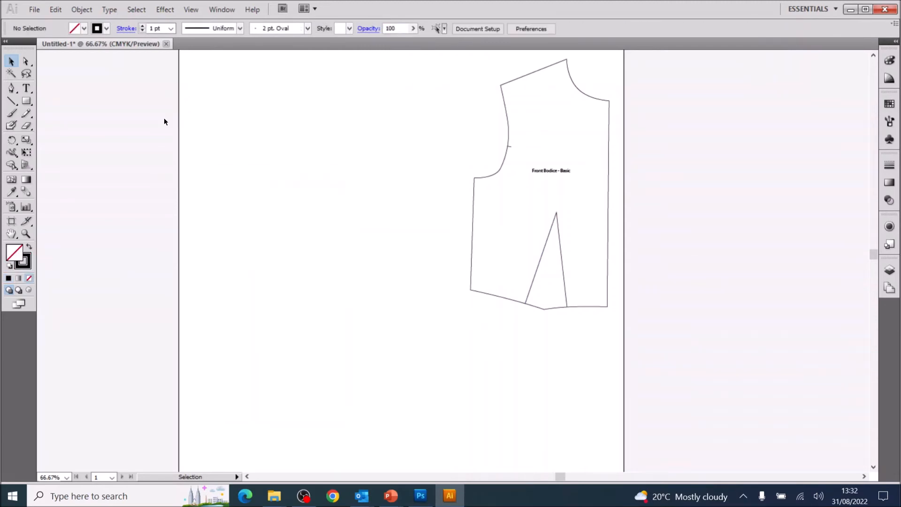
# Step: Place the Back Bodice Basic Template image and position it in the empty area left of the front bodice outline
pyautogui.click(34, 9)
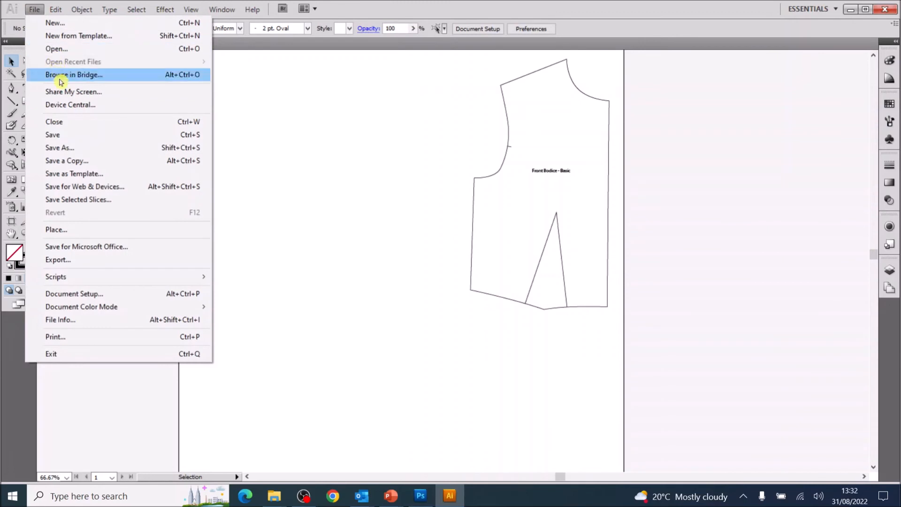
pyautogui.click(66, 233)
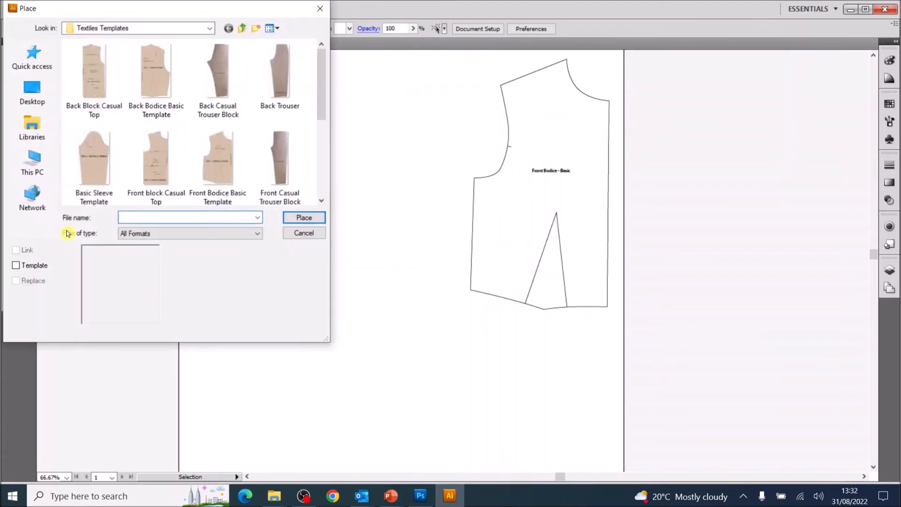
pyautogui.doubleClick(156, 71)
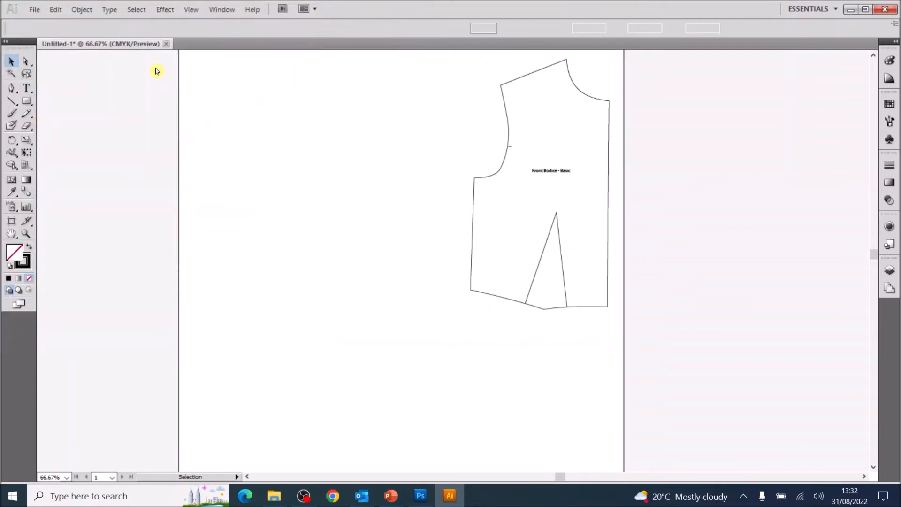
pyautogui.moveTo(462, 254); pyautogui.dragTo(362, 229)
pyautogui.hotkey('ctrl', '=')
pyautogui.hotkey('ctrl', '=')
pyautogui.hotkey('ctrl', '=')
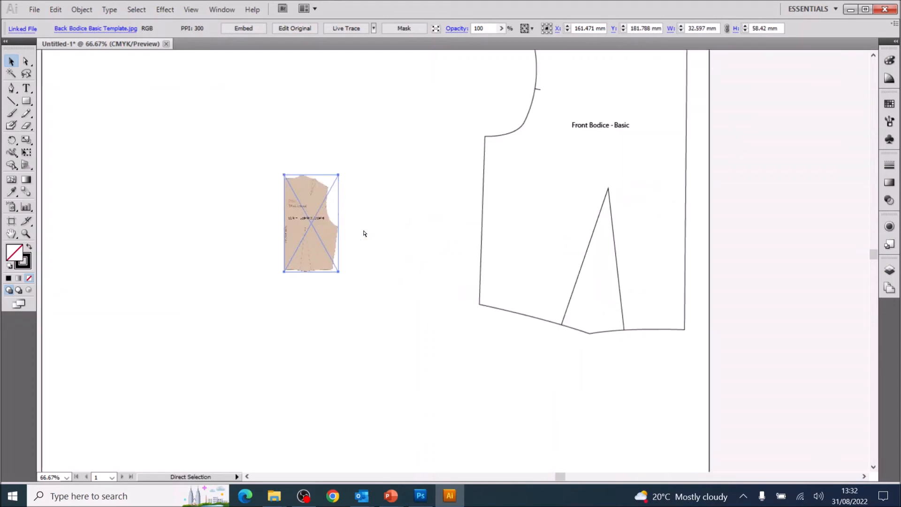
pyautogui.moveTo(199, 197); pyautogui.dragTo(428, 226)
pyautogui.click(27, 100)
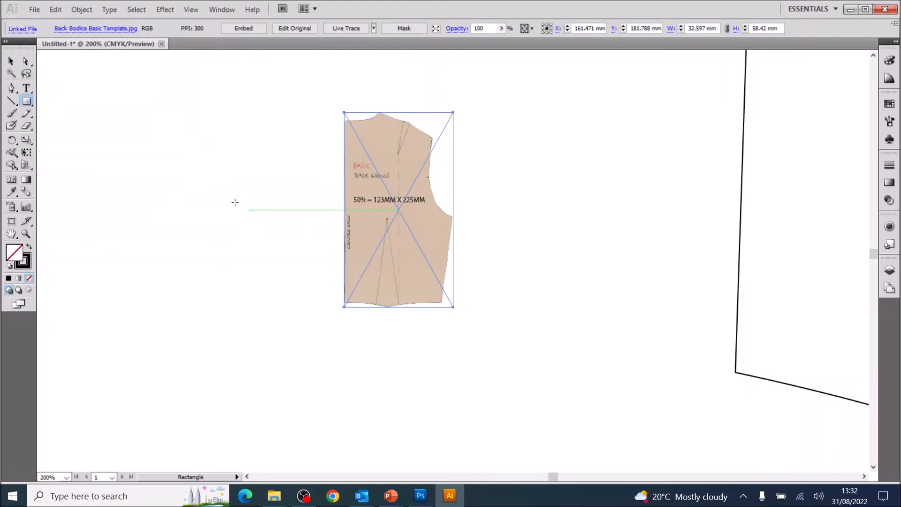
pyautogui.moveTo(228, 194); pyautogui.dragTo(229, 195)
pyautogui.click(15, 62)
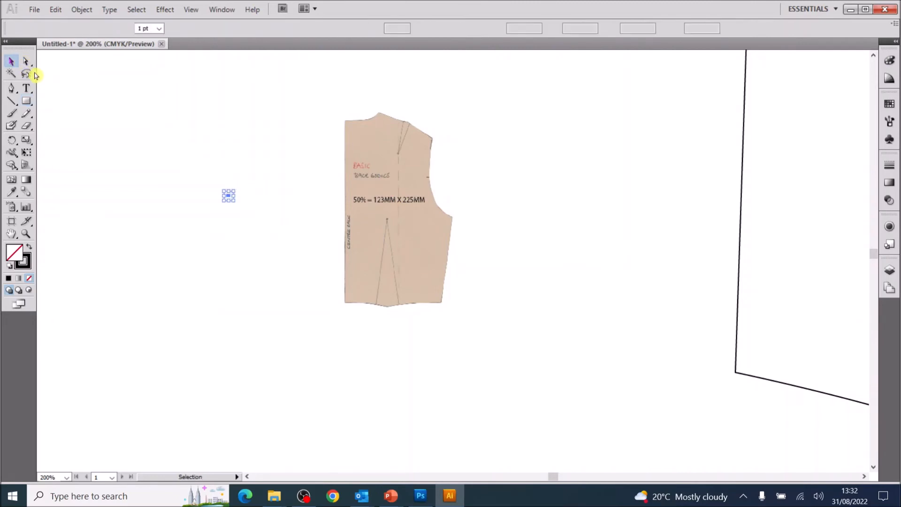
pyautogui.hotkey('ctrl', 'z')
pyautogui.hotkey('ctrl', 'z')
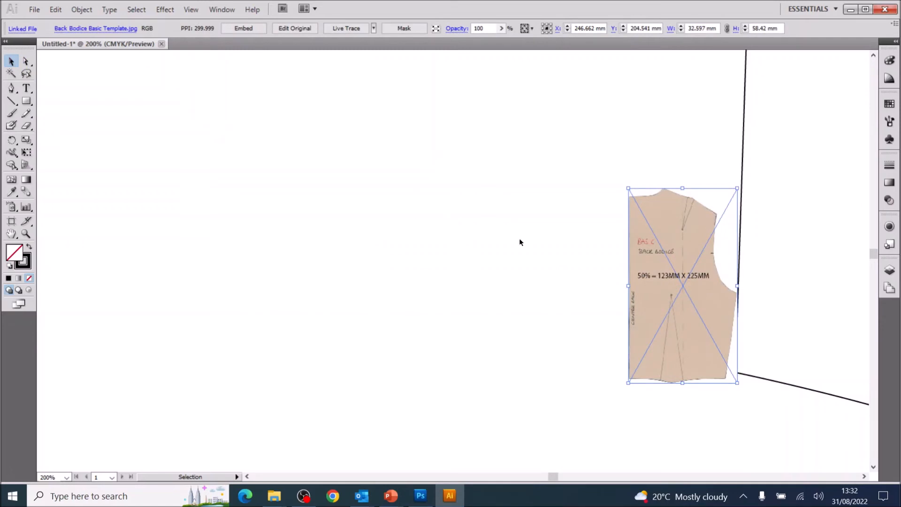
# Step: Reposition the template image in the empty area left of the front bodice and create a 123 mm wide by 225 mm high guide rectangle
pyautogui.moveTo(660, 280); pyautogui.dragTo(498, 200)
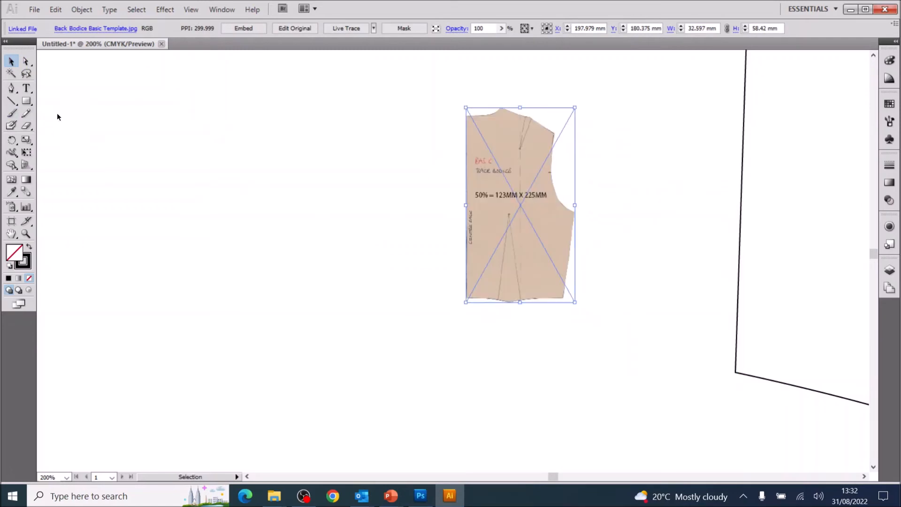
pyautogui.click(29, 101)
pyautogui.click(171, 166)
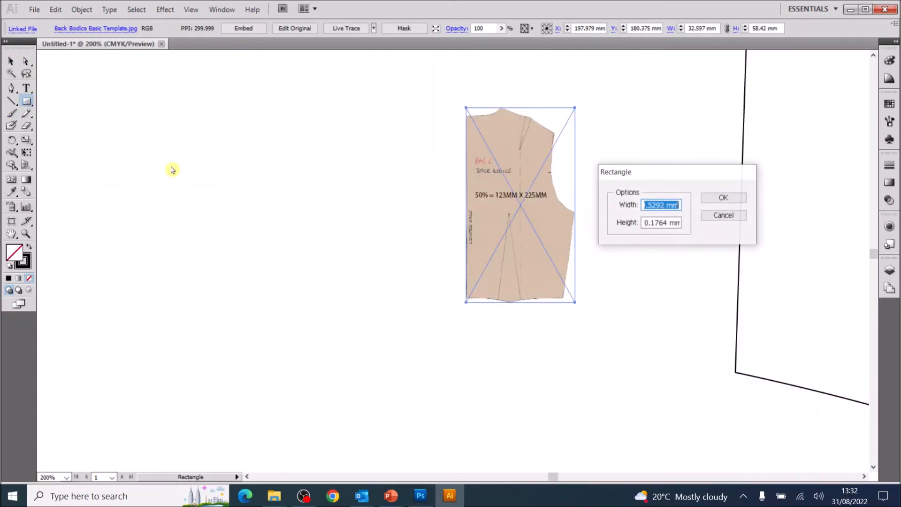
pyautogui.write('12')
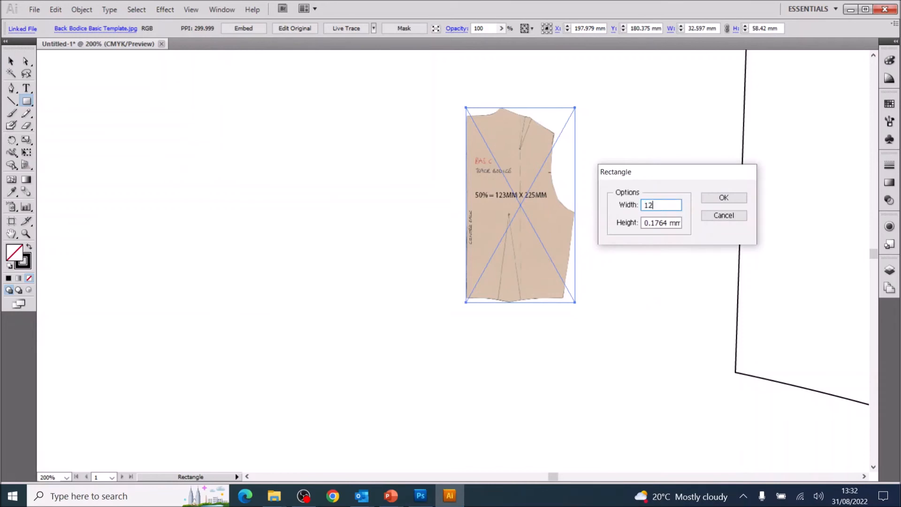
pyautogui.write('3')
pyautogui.click(659, 223)
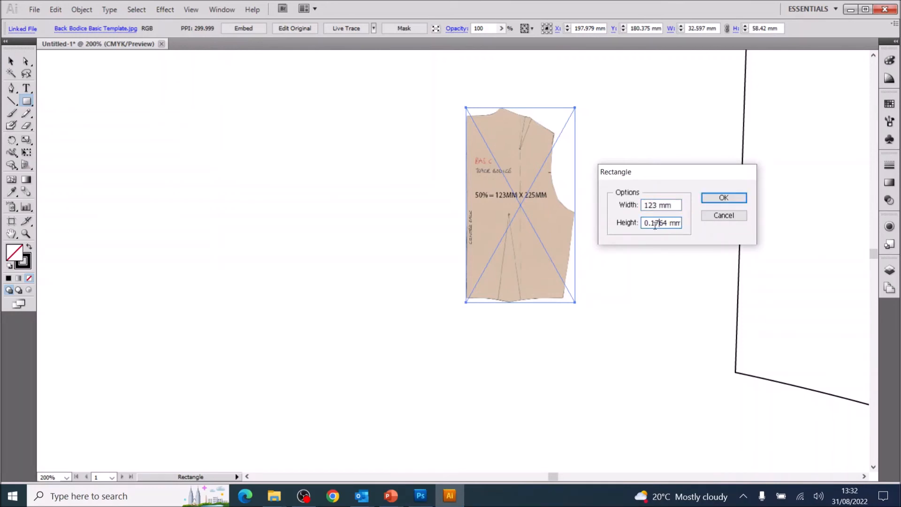
pyautogui.doubleClick(649, 222)
pyautogui.write('12')
pyautogui.write('225mm')
pyautogui.click(727, 199)
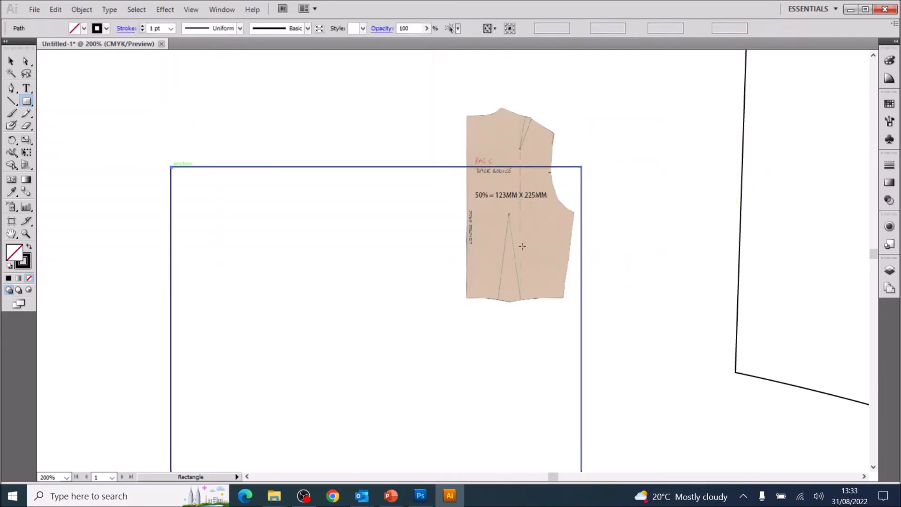
# Step: Move the guide rectangle up and left, clear of the template image, and align the image with the rectangle's upper left corner
pyautogui.click(12, 61)
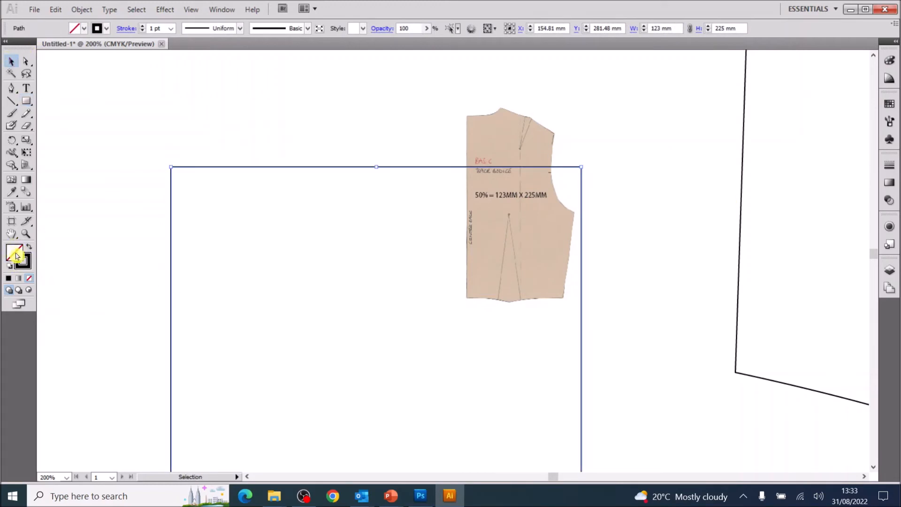
pyautogui.moveTo(170, 264); pyautogui.dragTo(61, 158)
pyautogui.moveTo(518, 146); pyautogui.dragTo(112, 98)
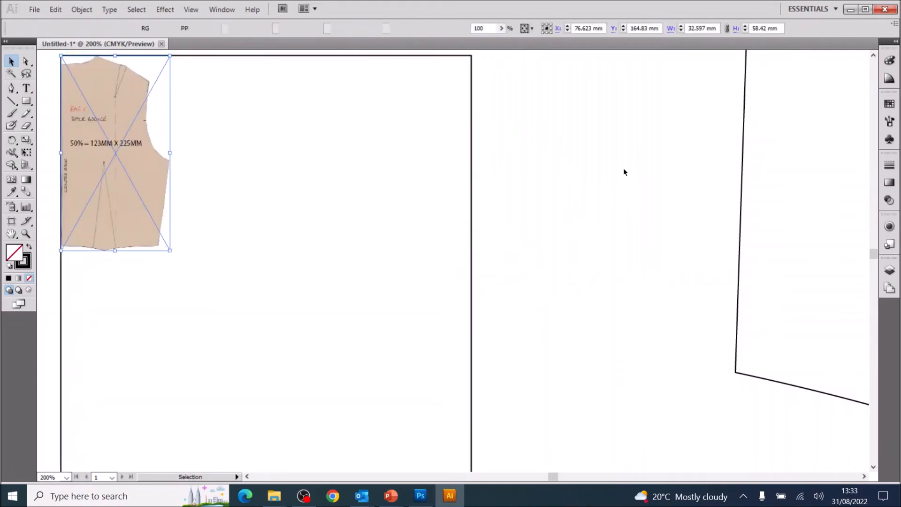
# Step: Scale the back bodice template image proportionally to the guide rectangle's 225 mm height, about 125.5 mm wide
pyautogui.click(502, 199)
pyautogui.hotkey('ctrl', '-')
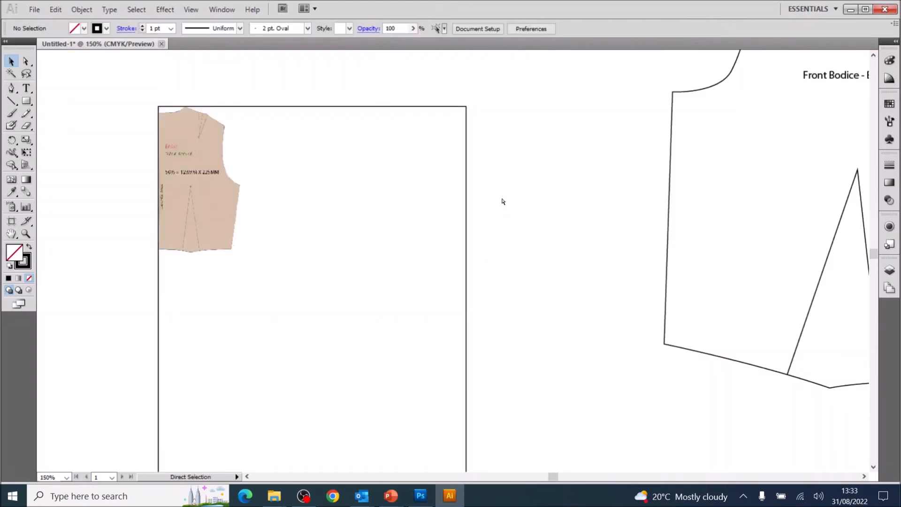
pyautogui.hotkey('ctrl', '-')
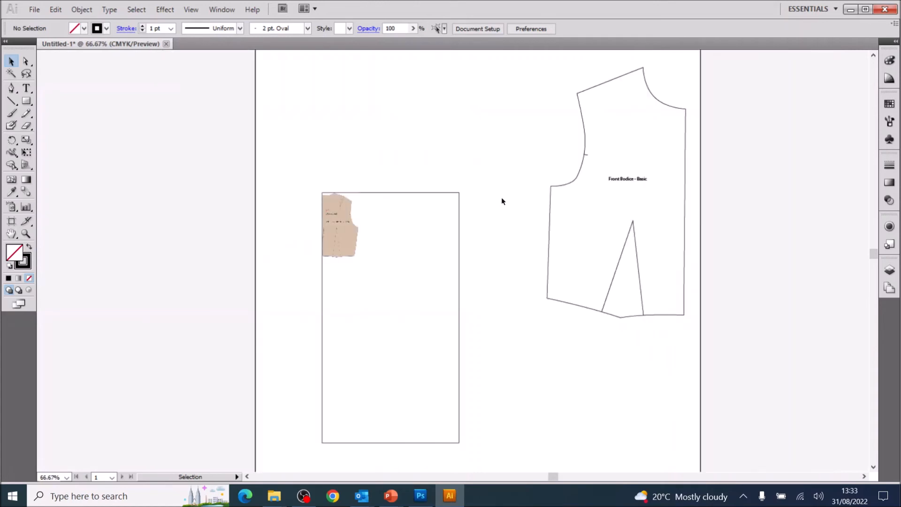
pyautogui.click(343, 247)
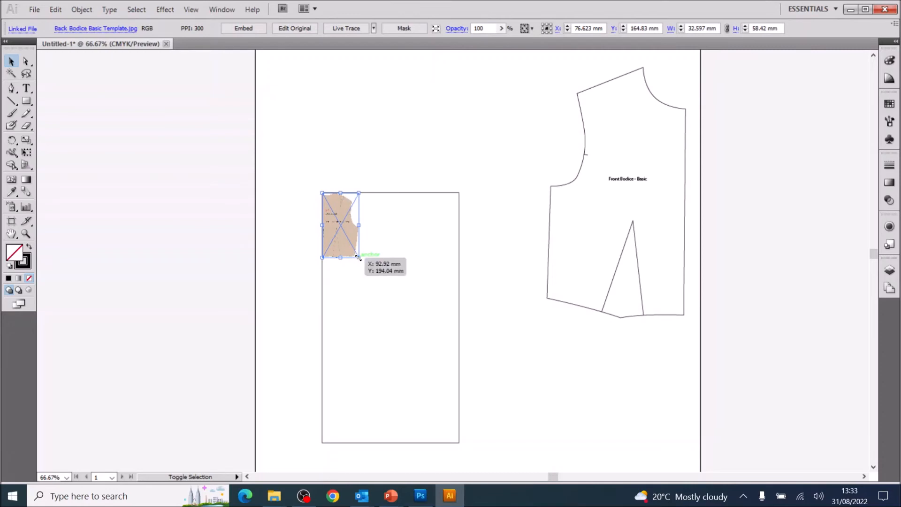
pyautogui.moveTo(358, 256); pyautogui.dragTo(463, 445)
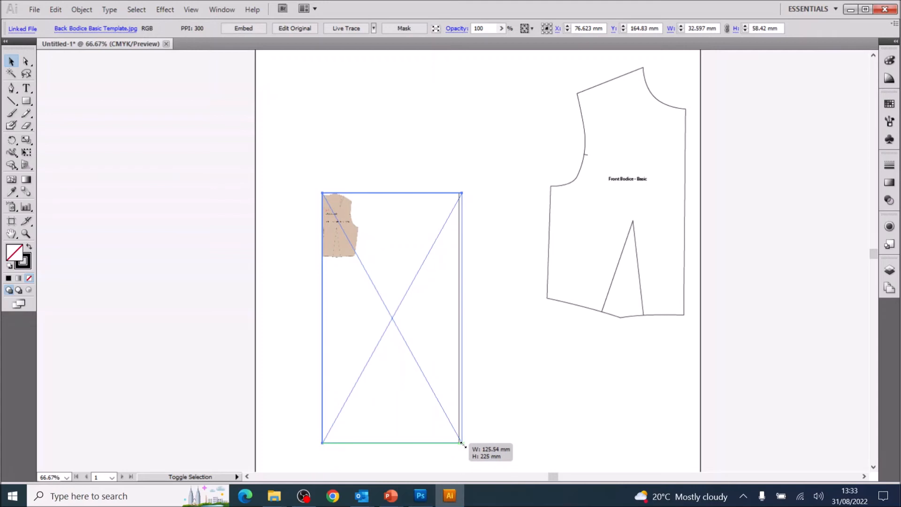
pyautogui.moveTo(462, 444); pyautogui.dragTo(465, 444)
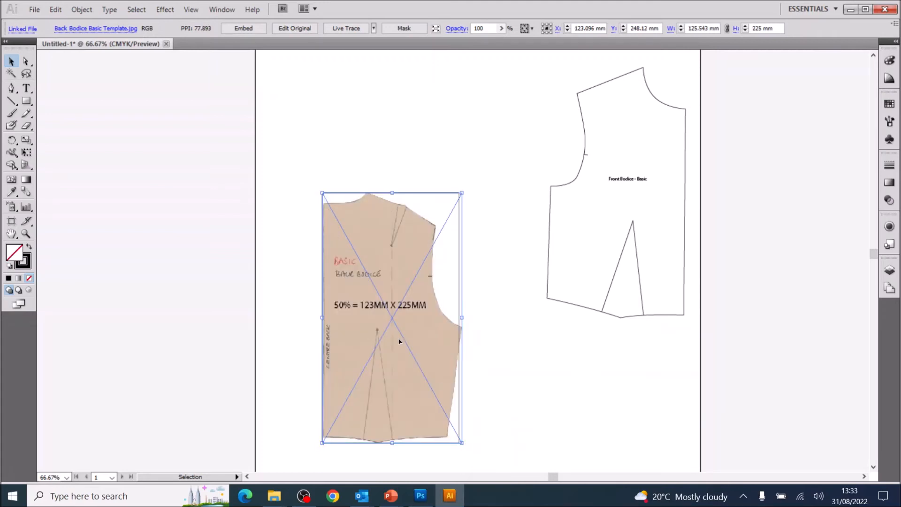
# Step: Move the scaled back template to the artboard's upper left area and the guide rectangle off the artboard to the right
pyautogui.moveTo(397, 341); pyautogui.dragTo(371, 208)
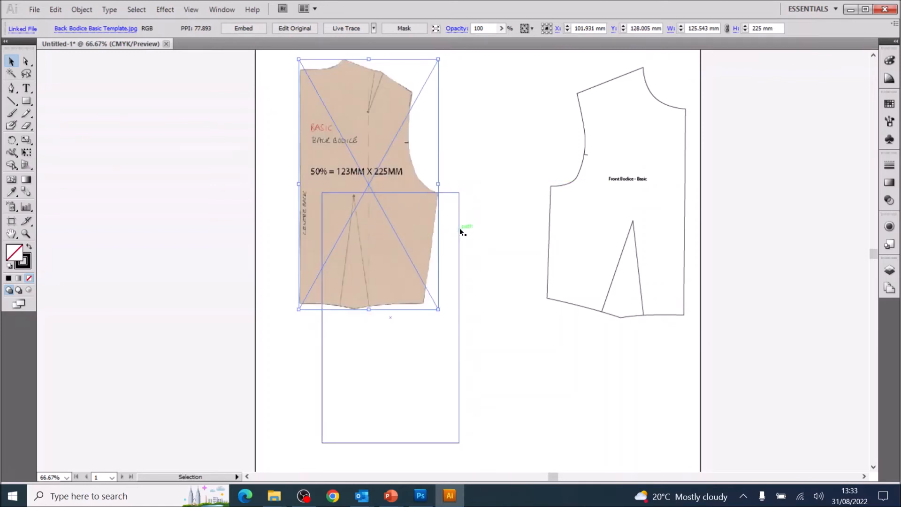
pyautogui.moveTo(495, 281); pyautogui.dragTo(779, 347)
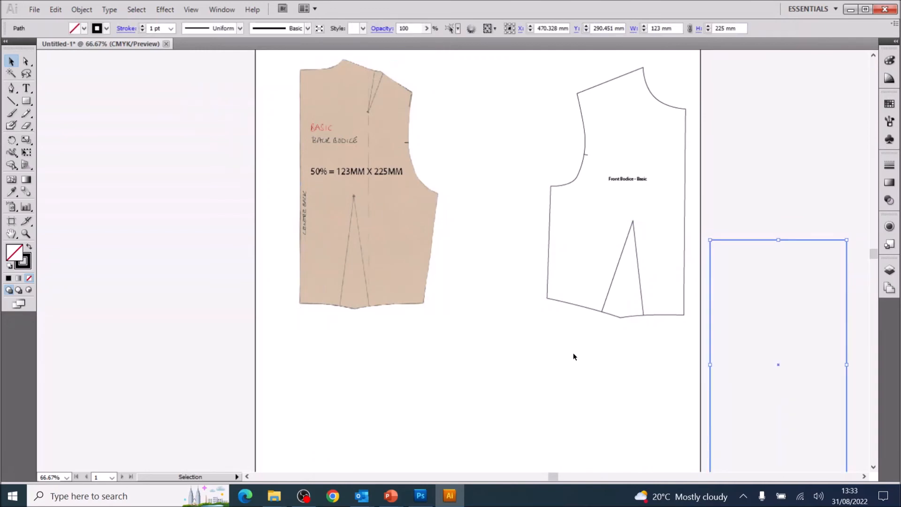
# Step: Trace the back shoulder with the Pen tool and no fill, from the armhole tip past the shoulder dart to the neck point
pyautogui.press('space')
pyautogui.moveTo(368, 105); pyautogui.dragTo(408, 170)
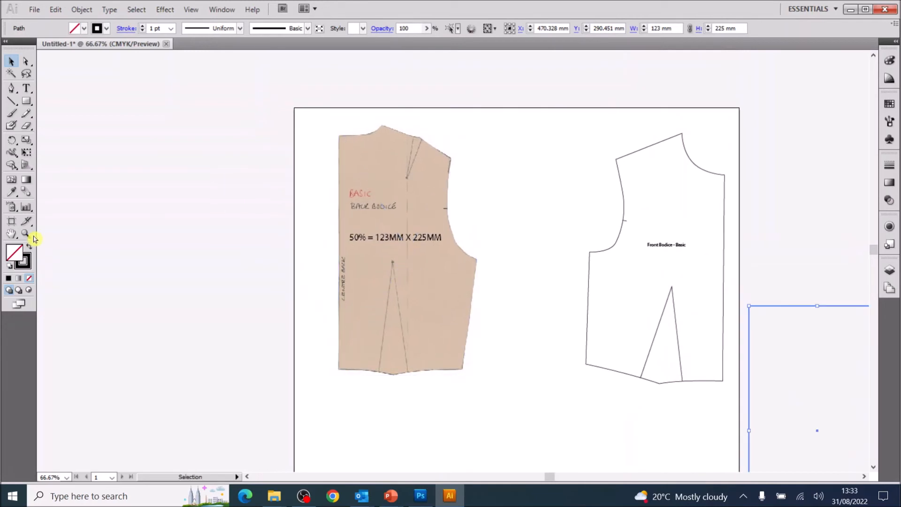
pyautogui.click(27, 235)
pyautogui.moveTo(296, 103); pyautogui.dragTo(521, 392)
pyautogui.press('space')
pyautogui.moveTo(380, 146); pyautogui.dragTo(404, 288)
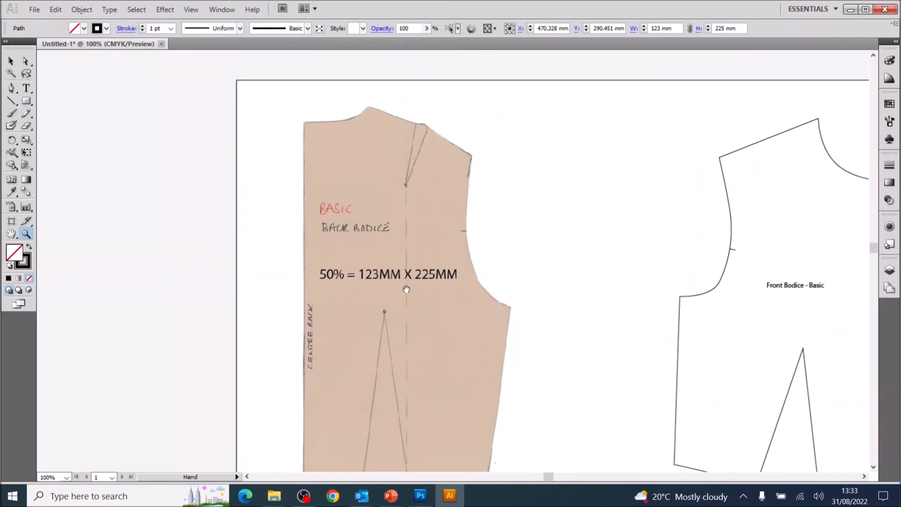
pyautogui.press('space')
pyautogui.moveTo(389, 241); pyautogui.dragTo(397, 301)
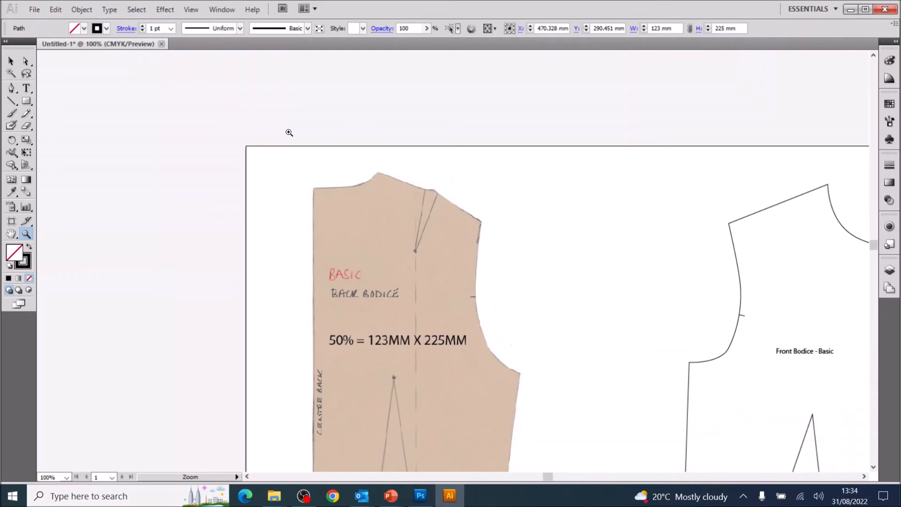
pyautogui.hotkey('ctrl', '+')
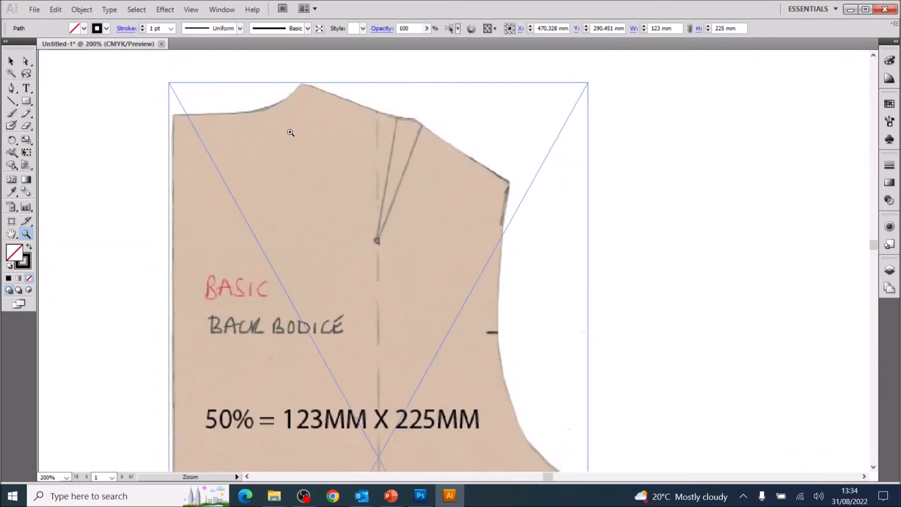
pyautogui.press('space')
pyautogui.moveTo(396, 149); pyautogui.dragTo(421, 201)
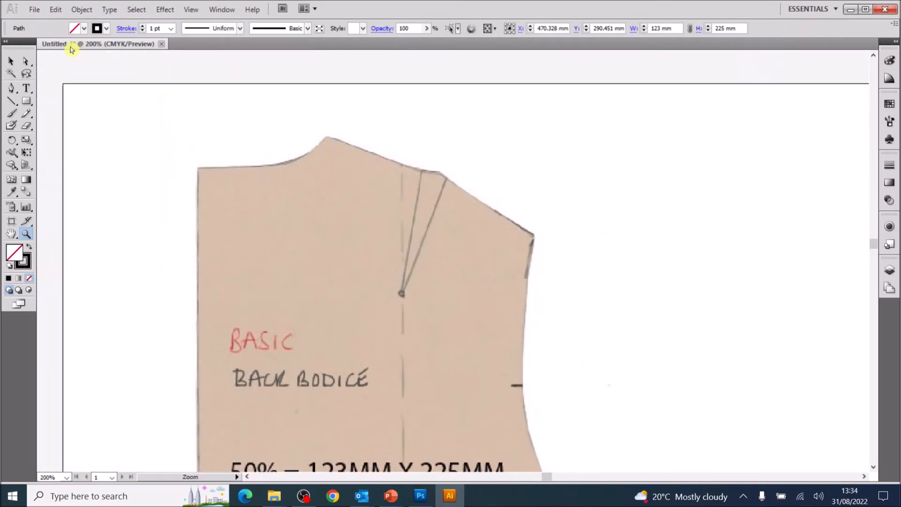
pyautogui.click(12, 91)
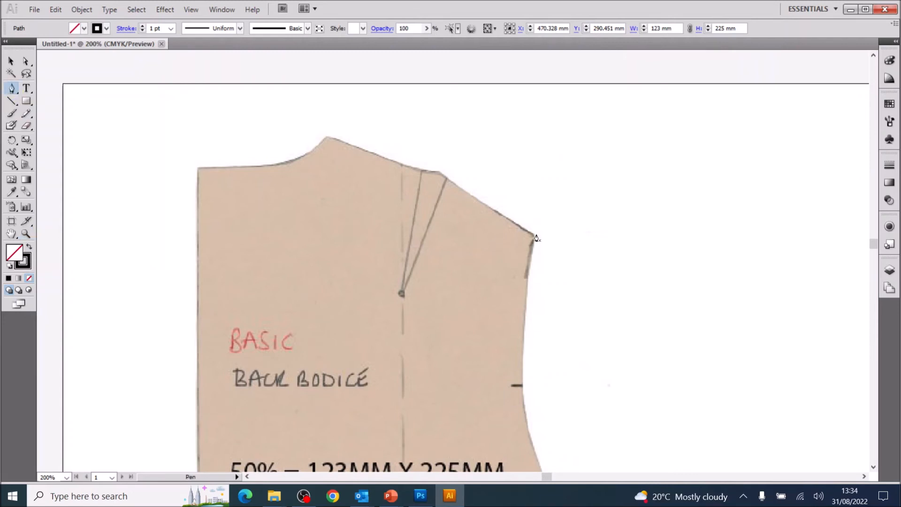
pyautogui.click(15, 260)
pyautogui.click(17, 258)
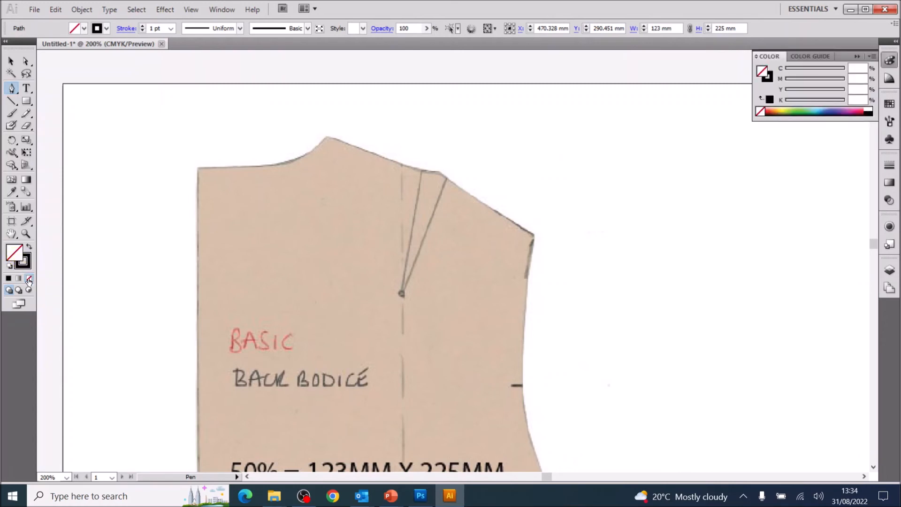
pyautogui.click(535, 234)
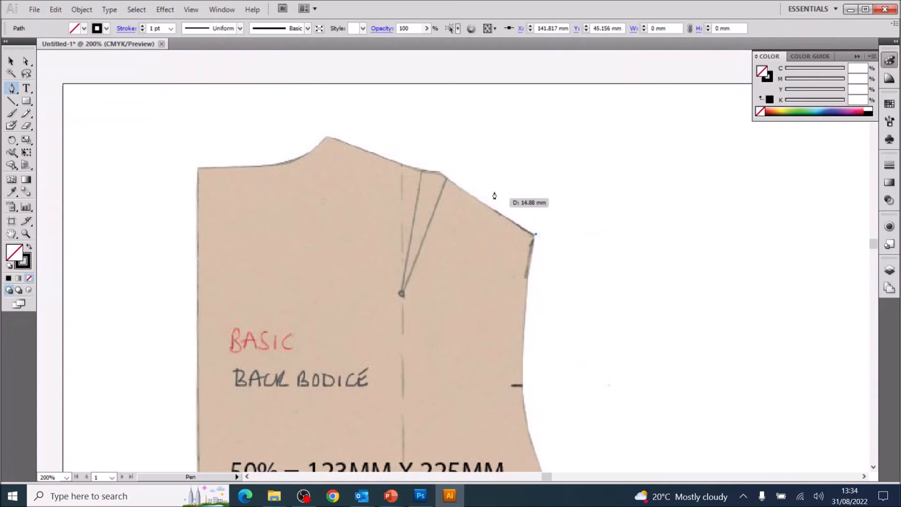
pyautogui.click(439, 170)
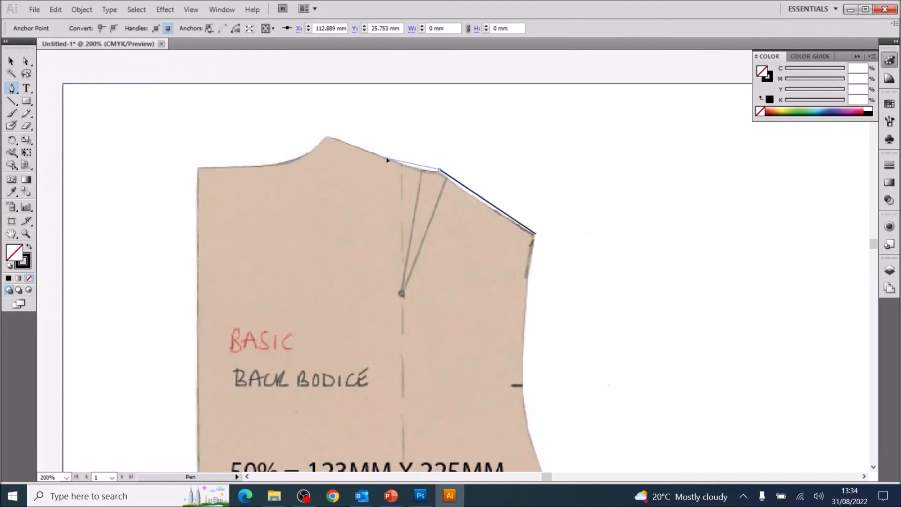
pyautogui.moveTo(387, 159); pyautogui.dragTo(366, 149)
pyautogui.moveTo(343, 141); pyautogui.dragTo(342, 140)
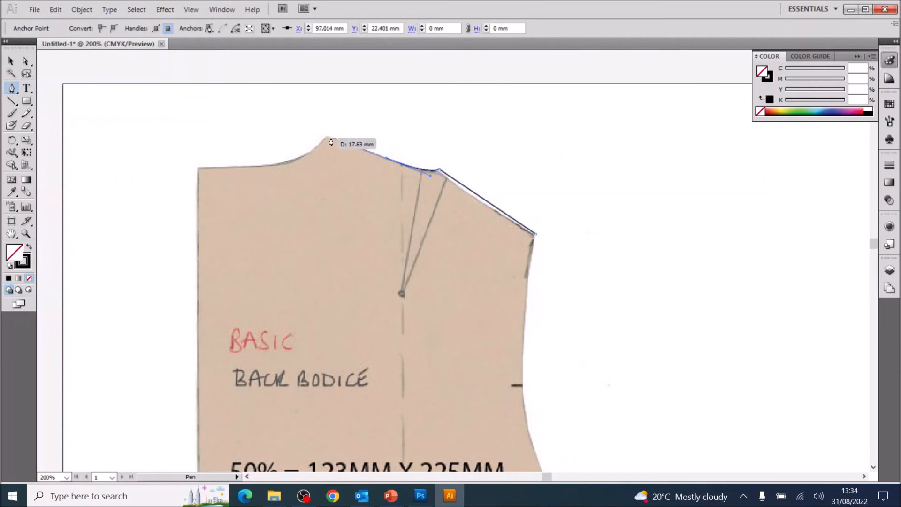
pyautogui.click(328, 136)
# Step: Continue the path along the curved back neckline to the upper corner of the centre back line
pyautogui.moveTo(293, 160); pyautogui.dragTo(277, 162)
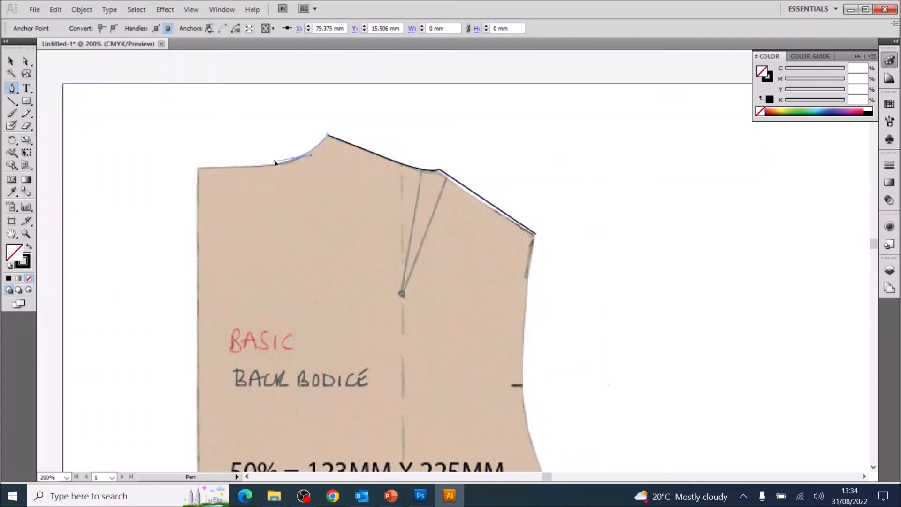
pyautogui.moveTo(275, 162); pyautogui.dragTo(265, 166)
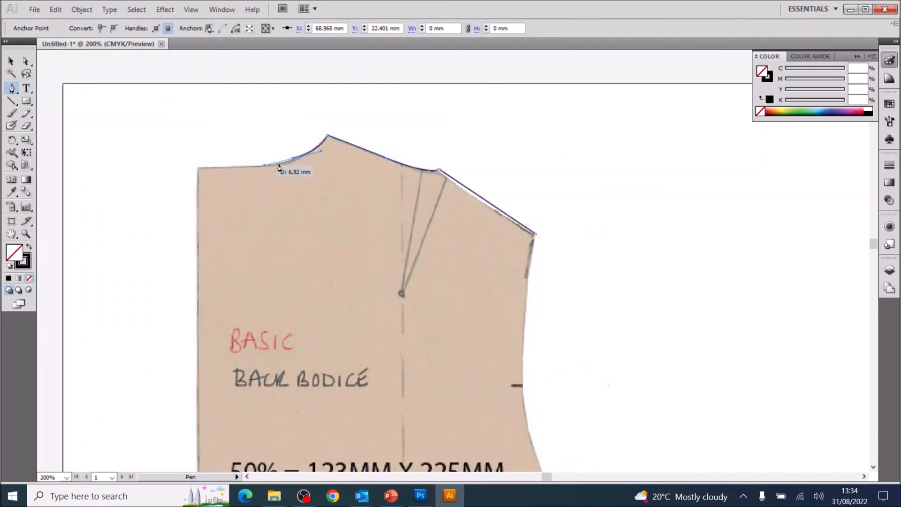
pyautogui.click(198, 167)
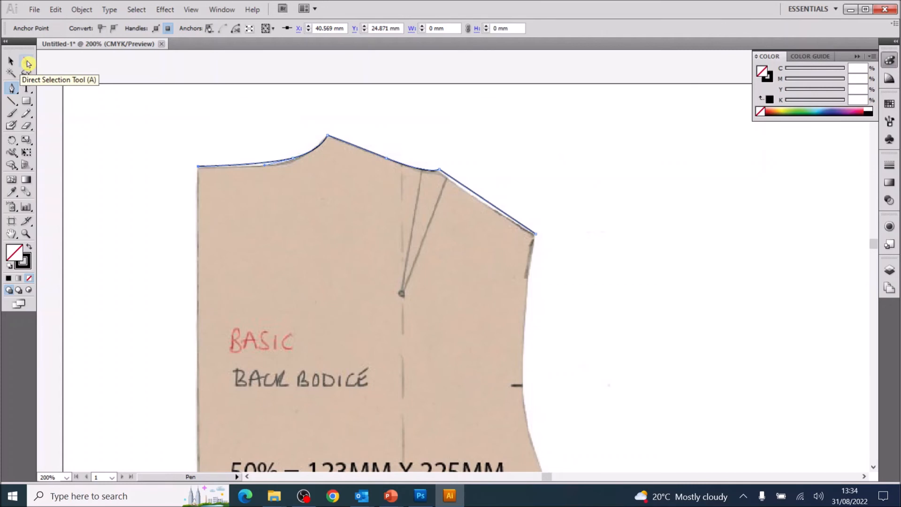
# Step: Adjust the neckline's middle anchor point and its direction handles to follow the template's neck curve
pyautogui.click(27, 63)
pyautogui.moveTo(297, 161); pyautogui.dragTo(284, 165)
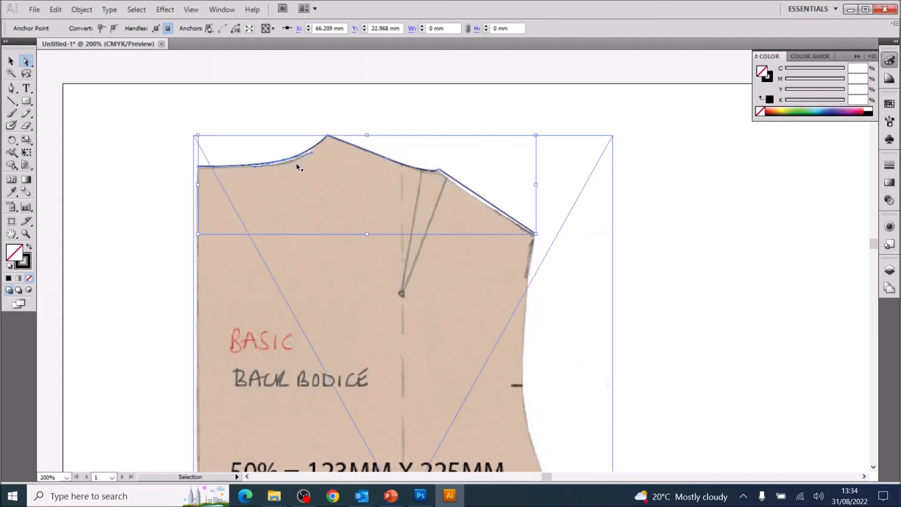
pyautogui.hotkey('ctrl', '+')
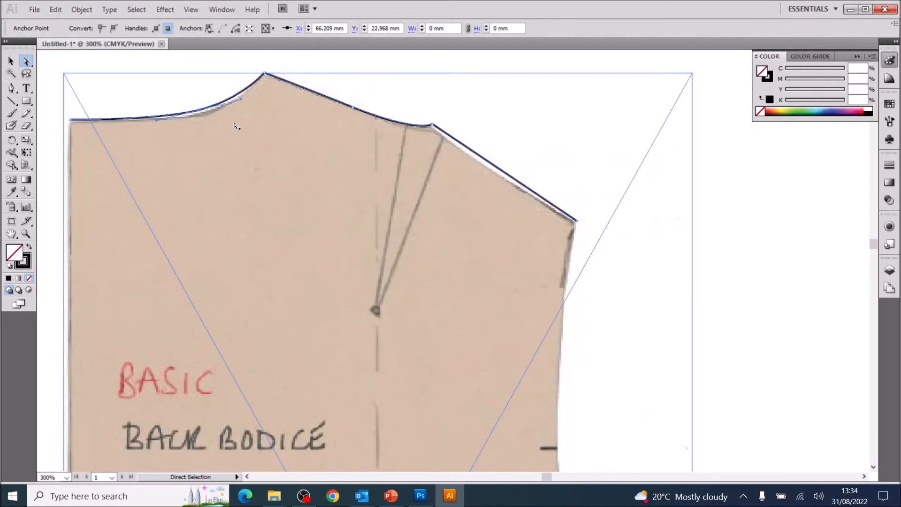
pyautogui.click(197, 68)
pyautogui.click(199, 90)
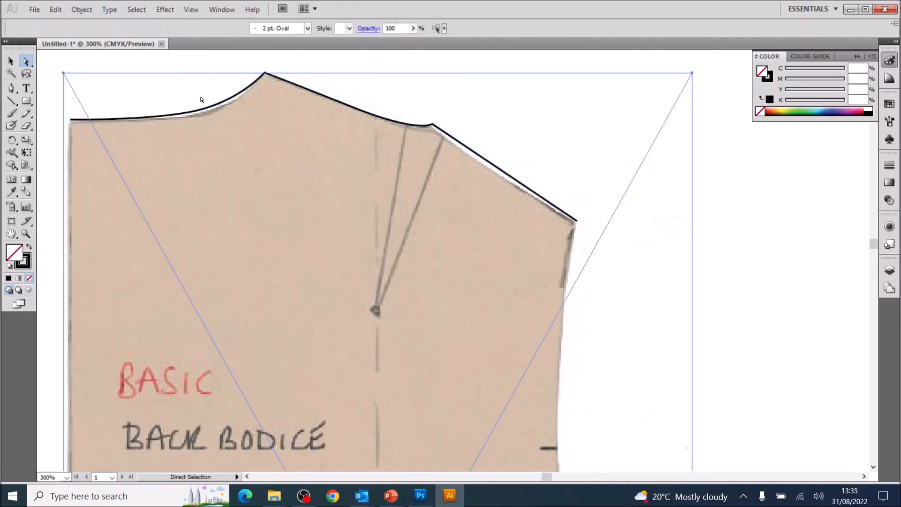
pyautogui.moveTo(200, 115); pyautogui.dragTo(246, 100)
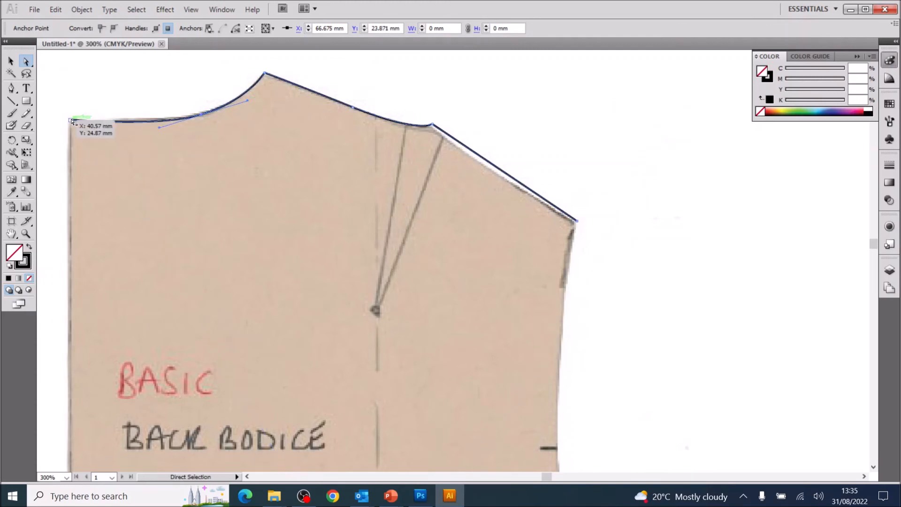
pyautogui.moveTo(159, 125); pyautogui.dragTo(166, 124)
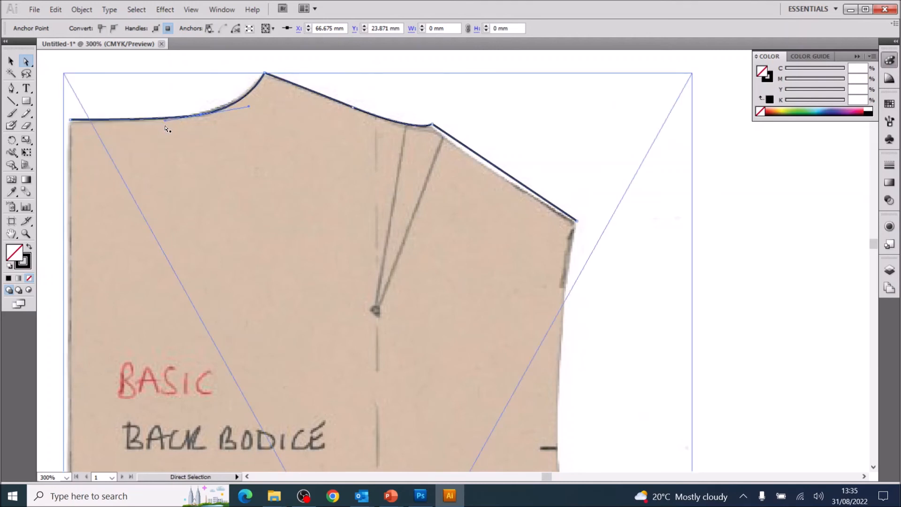
# Step: Continue the Pen path straight down the centre back line from the neckline corner to the template's lower corner
pyautogui.click(12, 91)
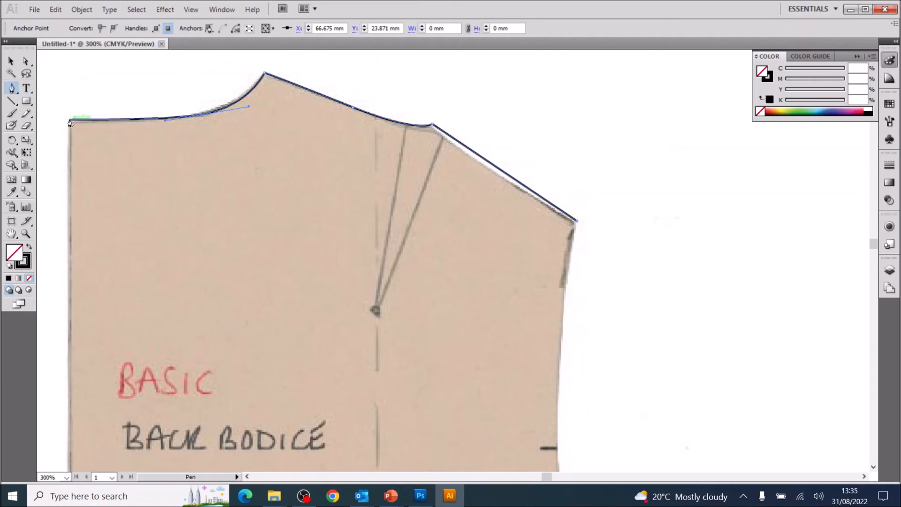
pyautogui.click(70, 123)
pyautogui.moveTo(165, 297); pyautogui.dragTo(207, 228)
pyautogui.hotkey('ctrl', 'z')
pyautogui.press('space')
pyautogui.moveTo(183, 285); pyautogui.dragTo(294, 135)
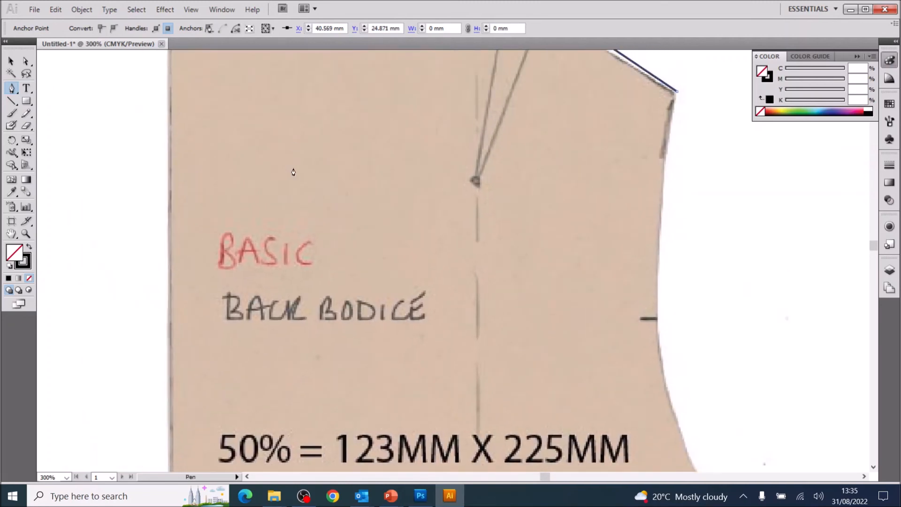
pyautogui.hotkey('ctrl', '-')
pyautogui.hotkey('ctrl', '-')
pyautogui.press('space')
pyautogui.moveTo(307, 232); pyautogui.dragTo(338, 28)
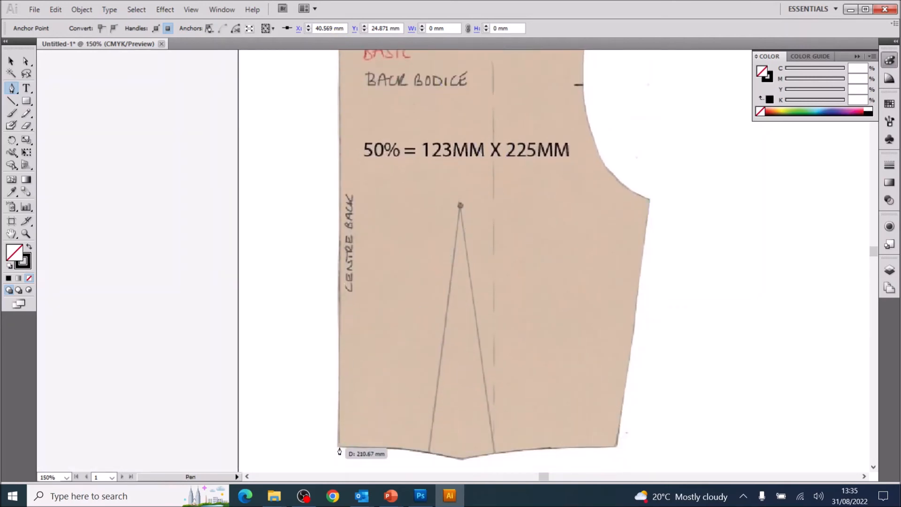
pyautogui.click(338, 447)
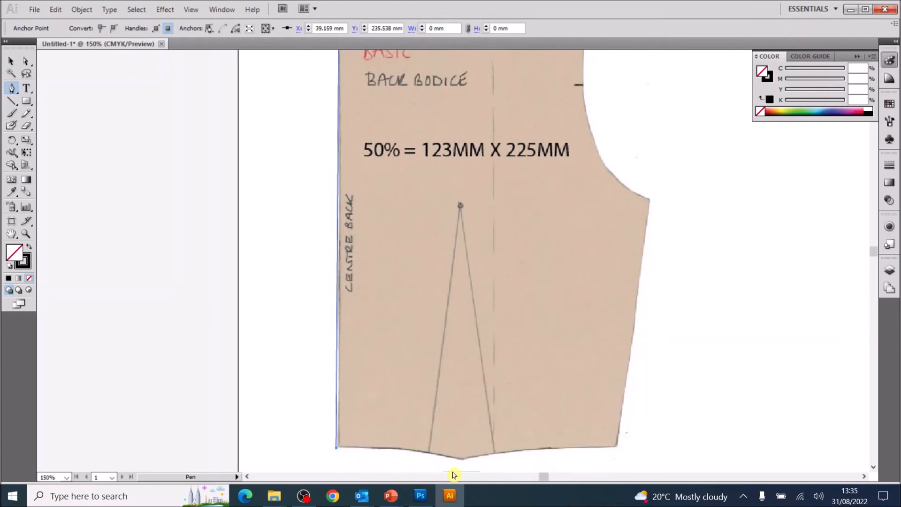
# Step: Trace the curved waist edge from the centre back through the low point below the waist dart to the side seam corner
pyautogui.moveTo(463, 460); pyautogui.dragTo(515, 416)
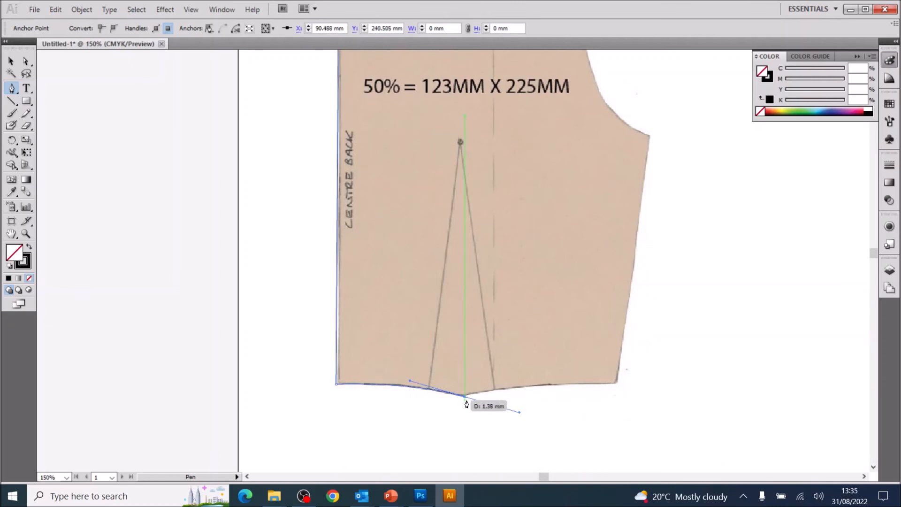
pyautogui.moveTo(465, 401)
pyautogui.mouseDown()
pyautogui.moveTo(616, 387)
pyautogui.moveTo(471, 410)
pyautogui.moveTo(466, 401)
pyautogui.mouseUp()
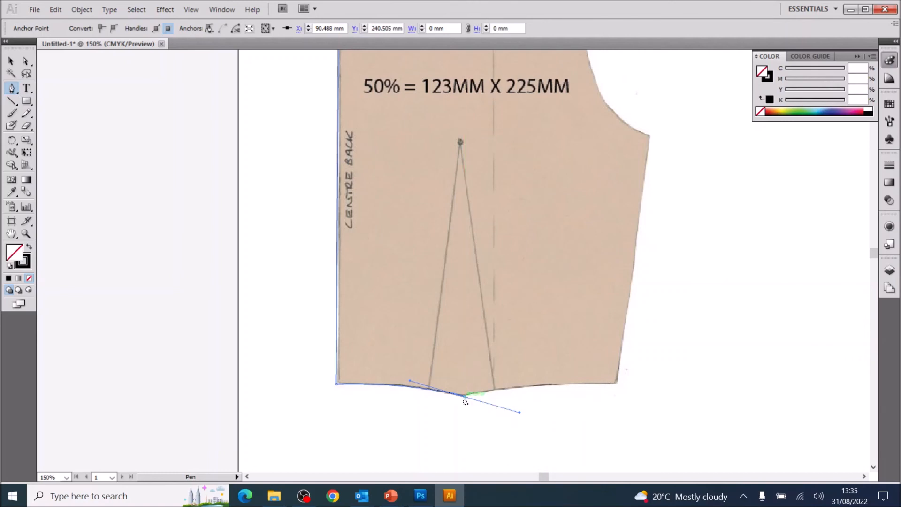
pyautogui.moveTo(465, 400); pyautogui.dragTo(722, 383)
pyautogui.click(616, 384)
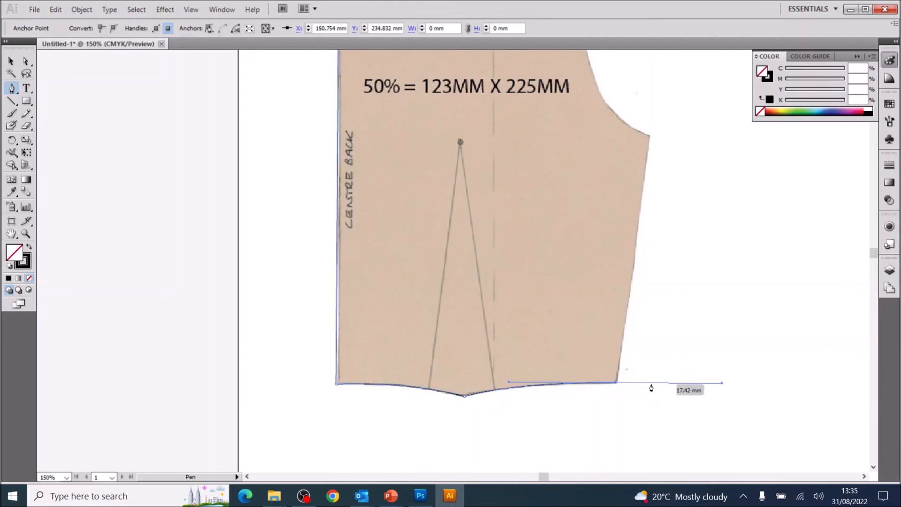
# Step: Trace the side seam to the underarm point, then curve the armhole through the notch to close the outline at the shoulder tip
pyautogui.click(616, 384)
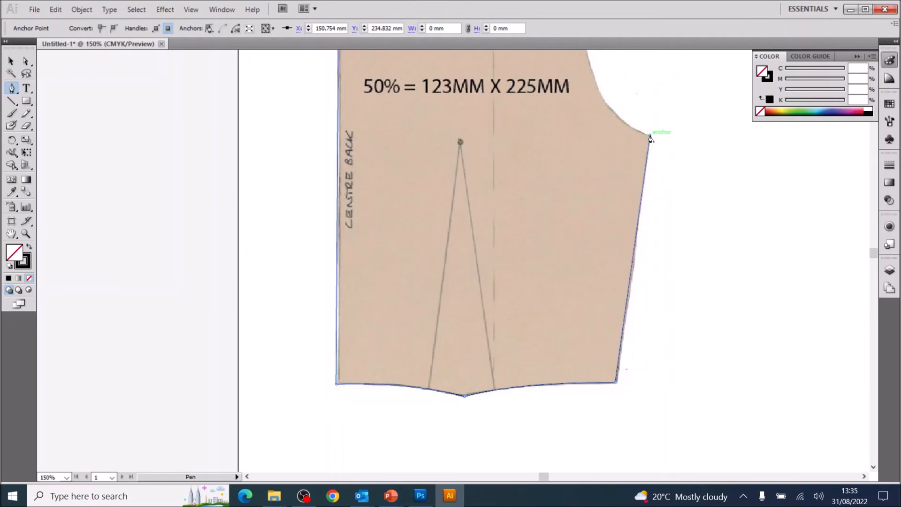
pyautogui.moveTo(585, 139); pyautogui.dragTo(566, 355)
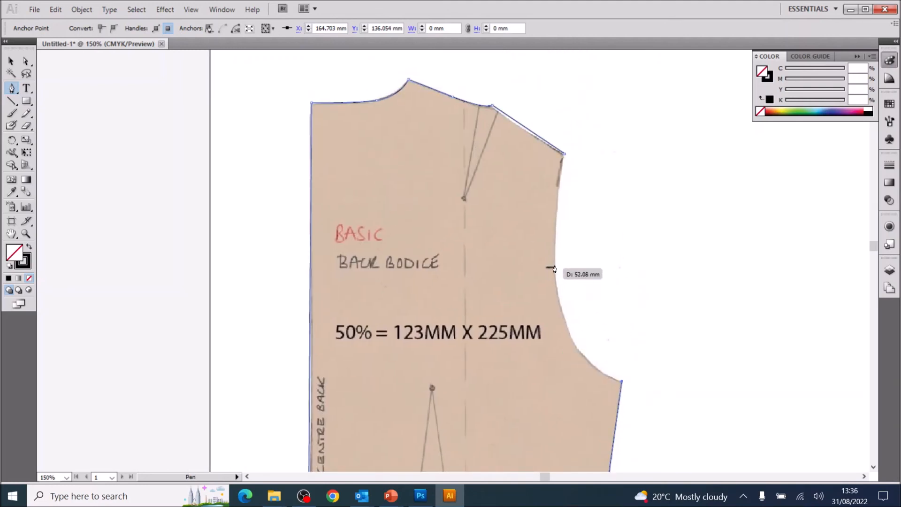
pyautogui.moveTo(554, 267); pyautogui.dragTo(553, 170)
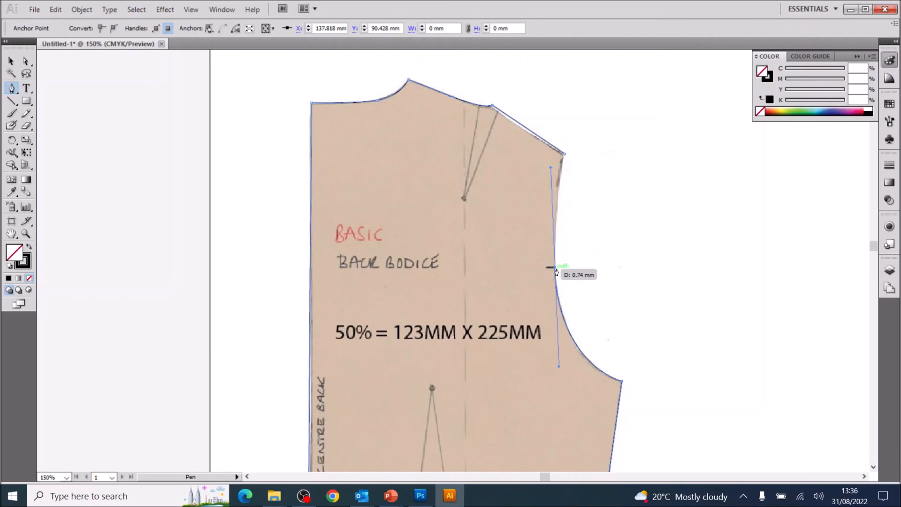
pyautogui.click(555, 268)
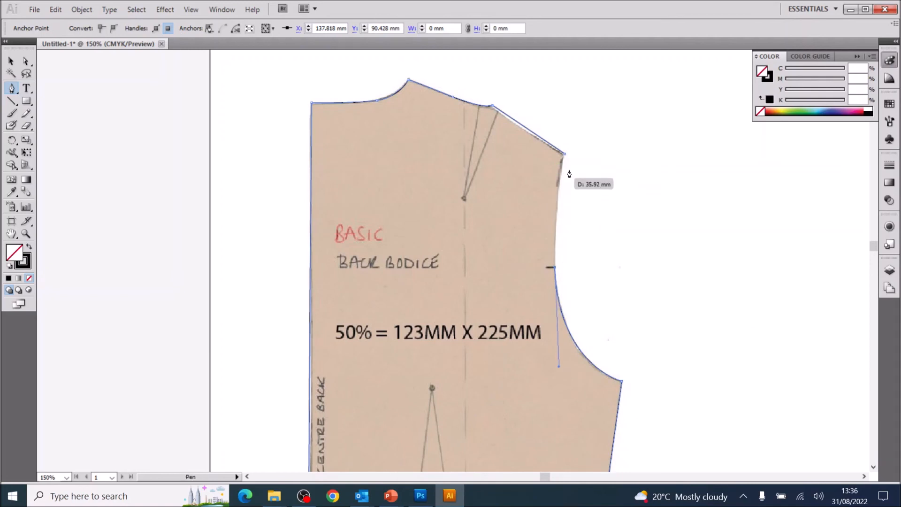
pyautogui.click(565, 154)
pyautogui.moveTo(567, 153); pyautogui.dragTo(580, 80)
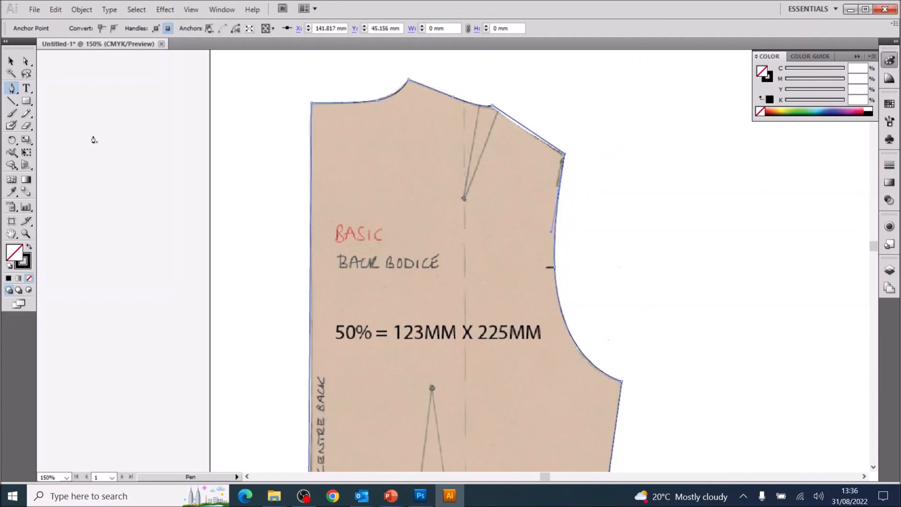
pyautogui.click(11, 61)
# Step: Draw the back waist dart with the Pen tool, from the waist edge up to the dart point and back down
pyautogui.press('space')
pyautogui.moveTo(454, 387); pyautogui.dragTo(446, 129)
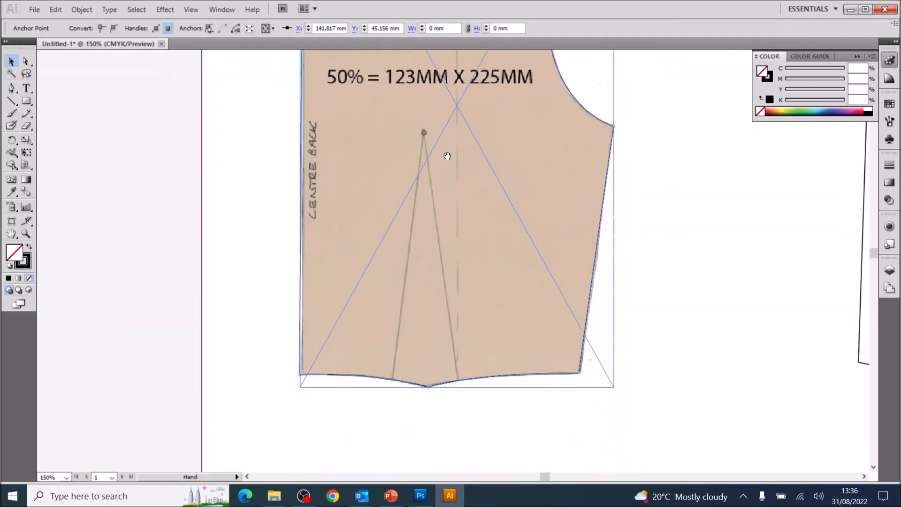
pyautogui.click(712, 223)
pyautogui.click(10, 89)
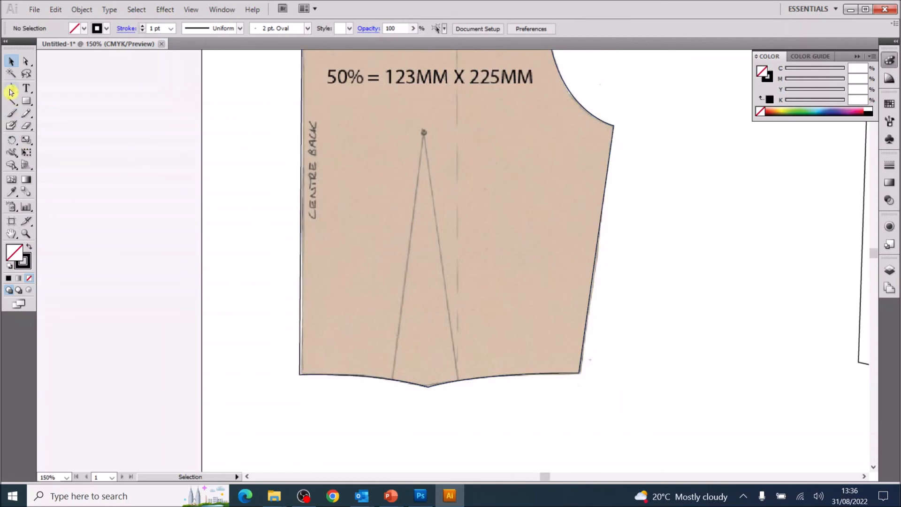
pyautogui.click(393, 381)
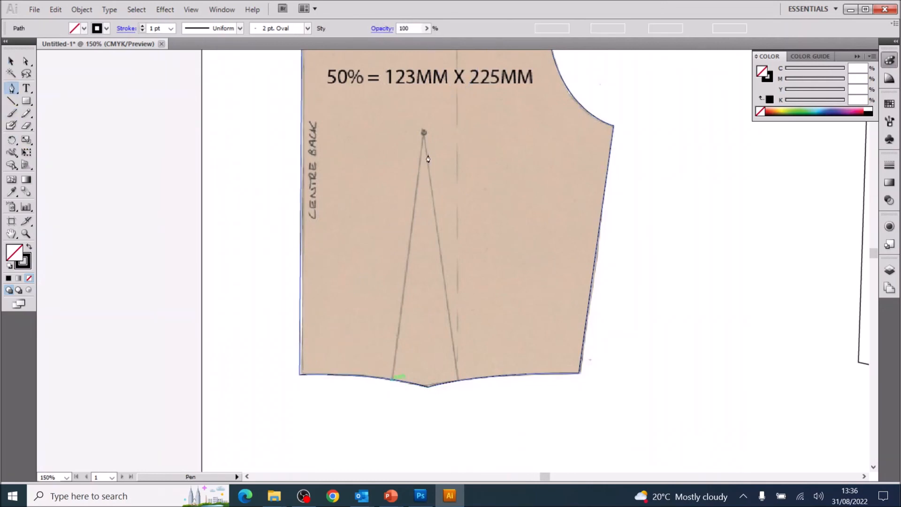
pyautogui.click(423, 134)
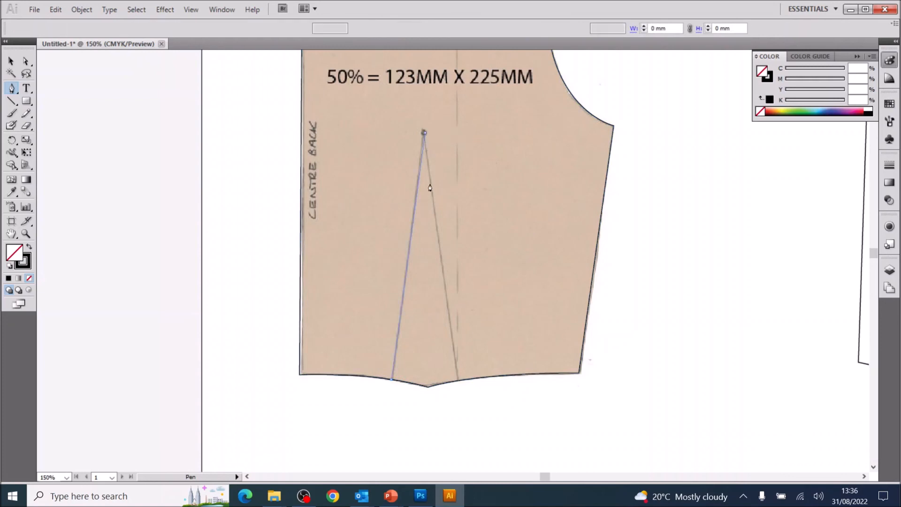
pyautogui.click(460, 381)
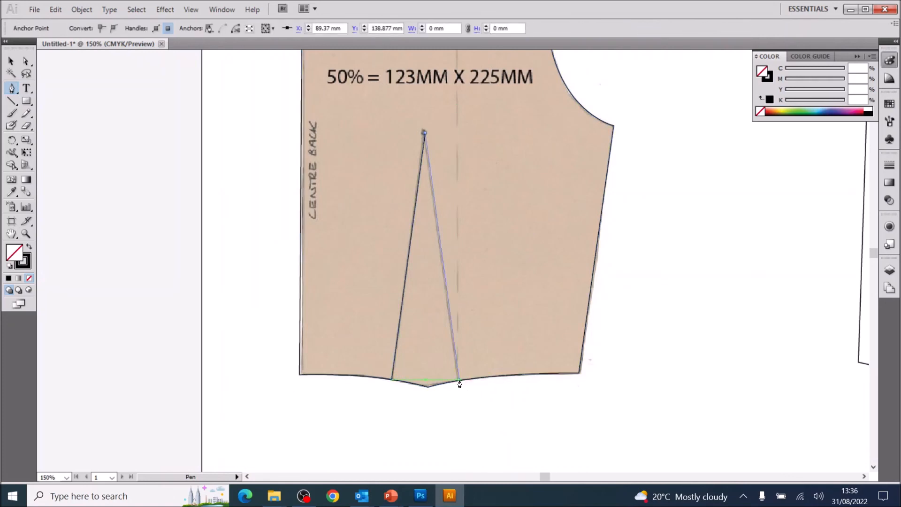
pyautogui.click(12, 62)
pyautogui.click(12, 62)
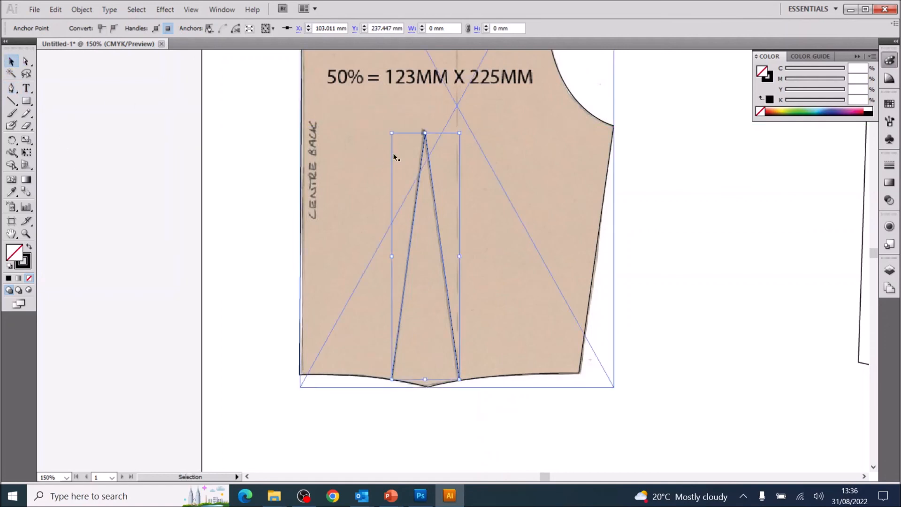
# Step: Draw a short horizontal balance notch line across the back armhole over the template's notch mark
pyautogui.scroll(5, 496, 93)
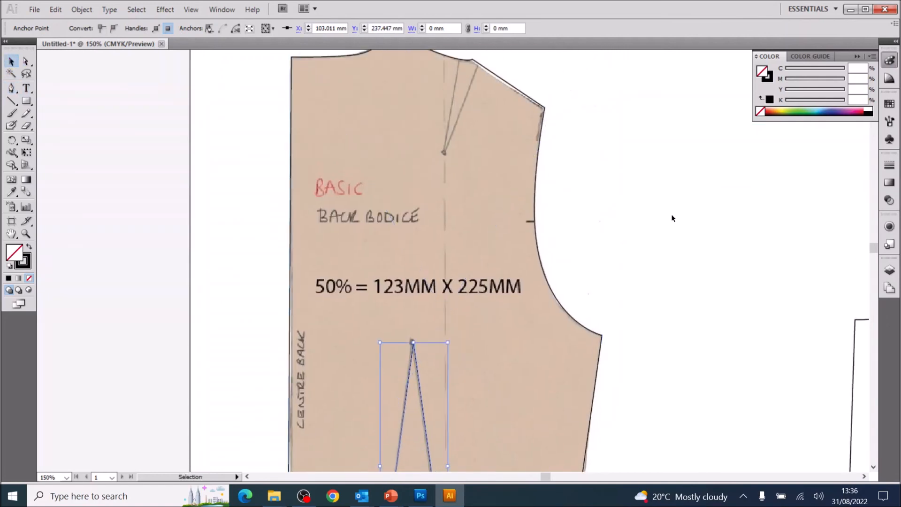
pyautogui.click(170, 130)
pyautogui.click(12, 88)
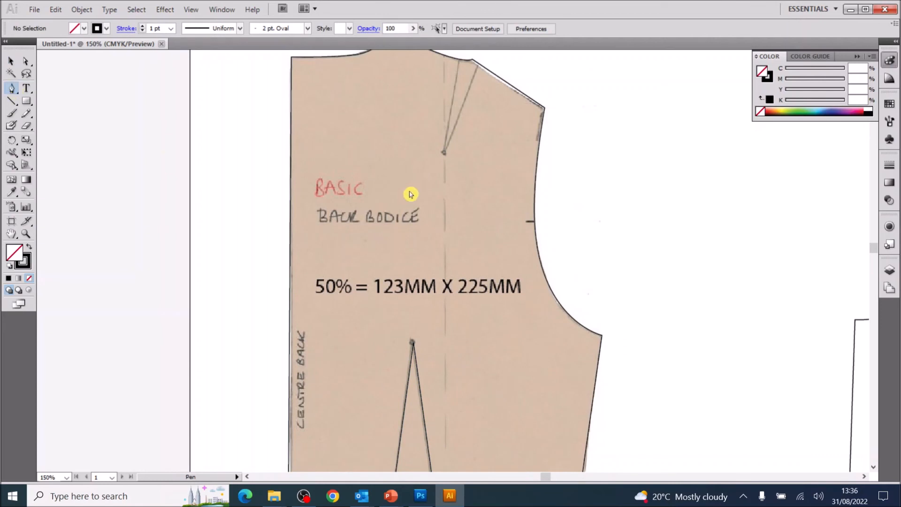
pyautogui.click(527, 222)
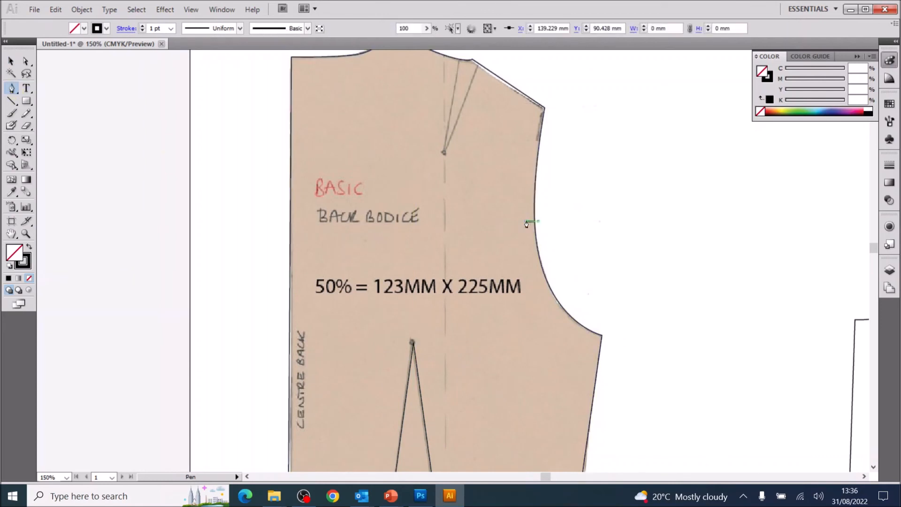
pyautogui.click(527, 222)
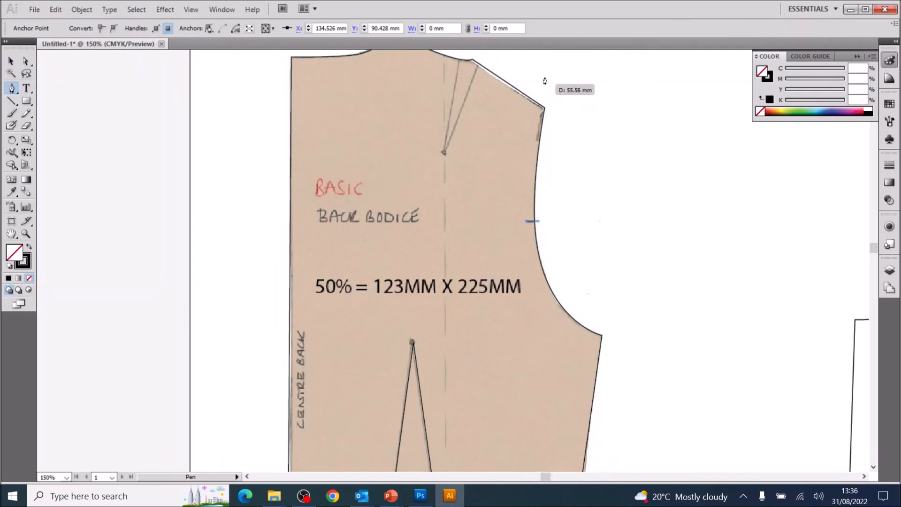
pyautogui.click(19, 59)
# Step: Draw the shoulder dart with the Pen tool, from the shoulder edge to the dart point and back, and deselect it
pyautogui.click(389, 119)
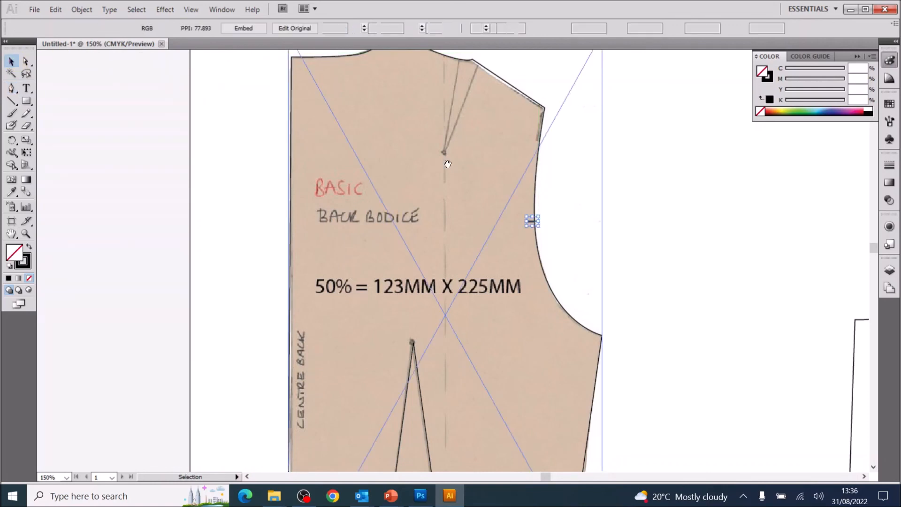
pyautogui.click(12, 91)
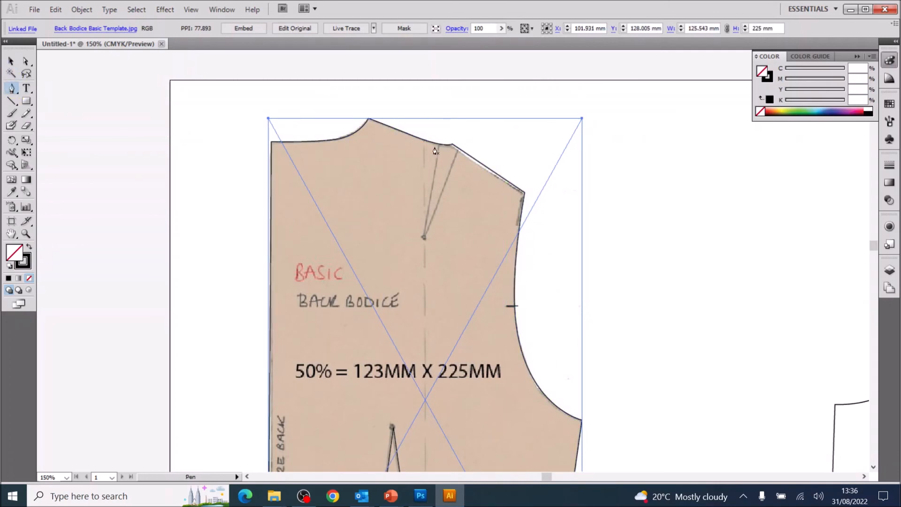
pyautogui.click(438, 144)
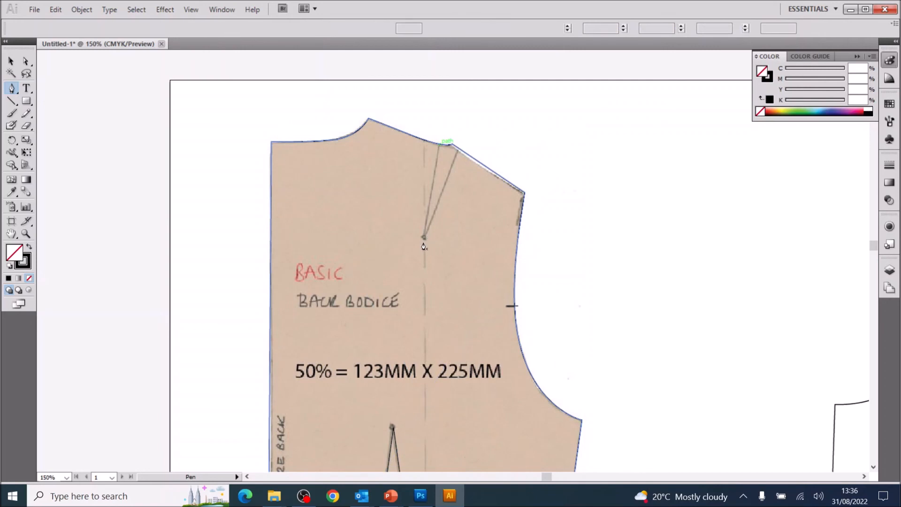
pyautogui.click(424, 237)
pyautogui.click(459, 150)
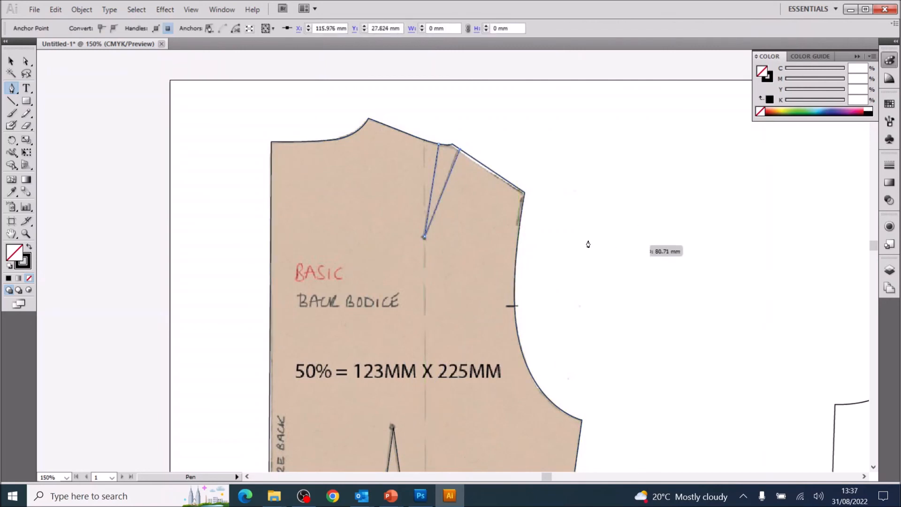
pyautogui.click(16, 62)
pyautogui.click(612, 227)
# Step: Add the text label "Back Bodice Basic" inside the back bodice, below the template's handwritten title
pyautogui.hotkey('ctrl', '-')
pyautogui.hotkey('ctrl', '-')
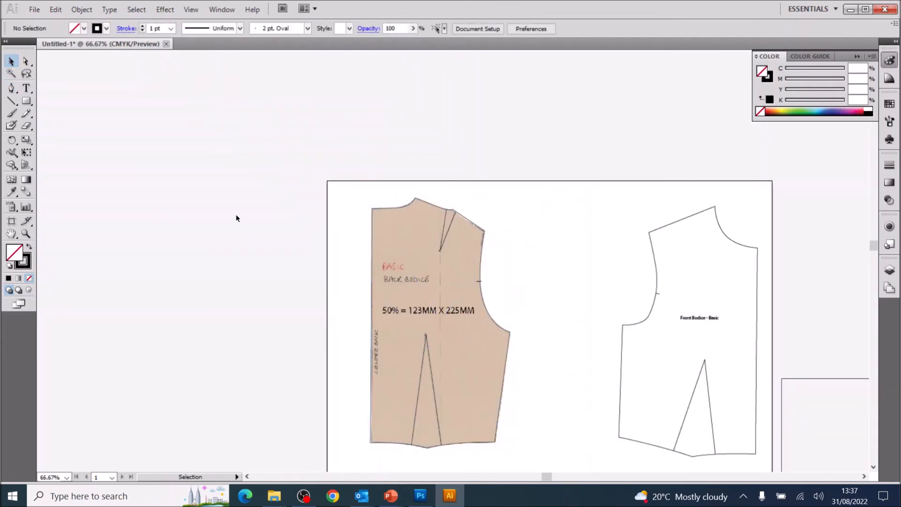
pyautogui.click(26, 90)
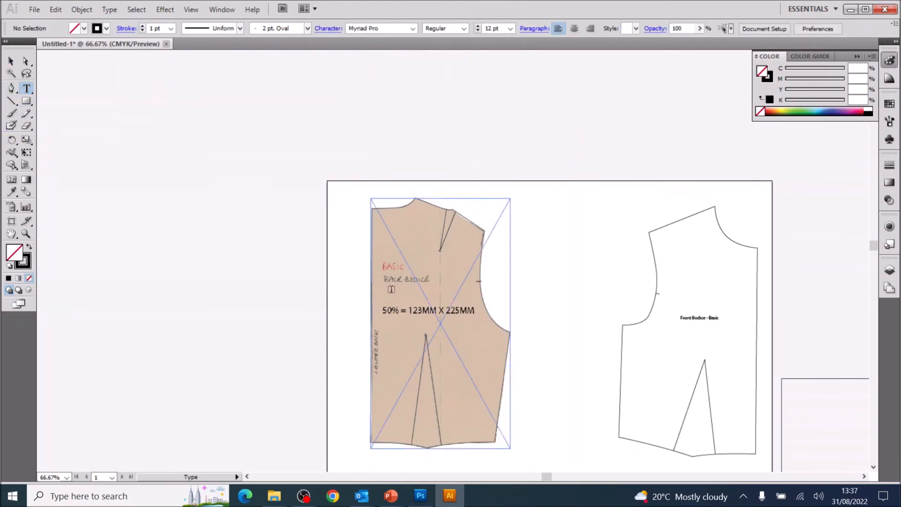
pyautogui.click(391, 290)
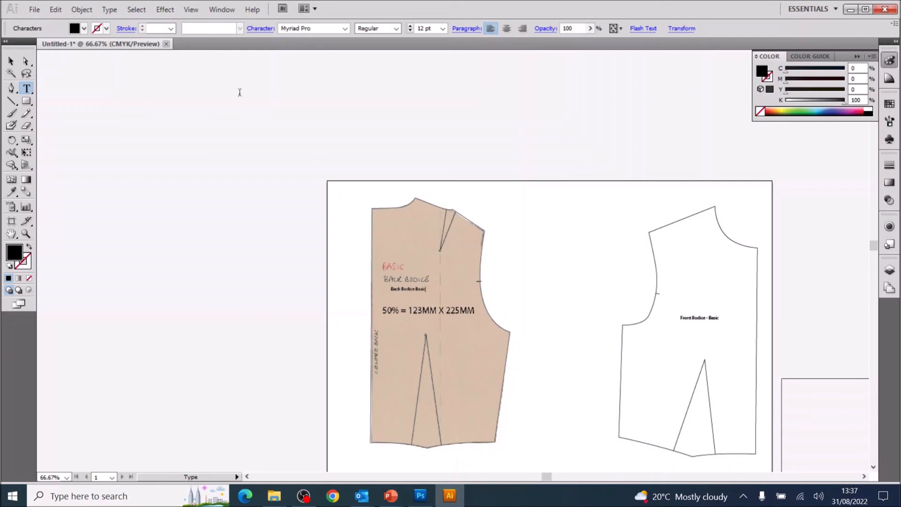
pyautogui.click(11, 62)
pyautogui.click(62, 57)
# Step: Start saving the untitled document and select its whole default file name for replacement
pyautogui.click(35, 10)
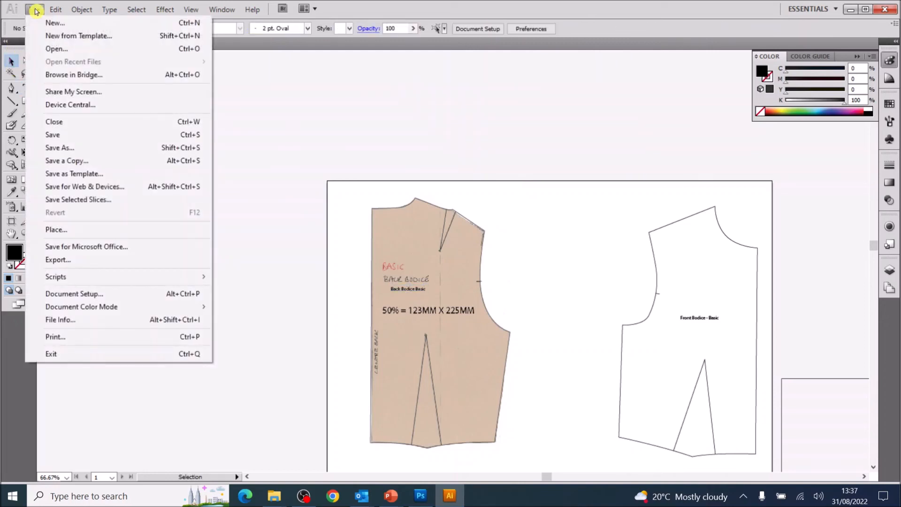
pyautogui.click(56, 136)
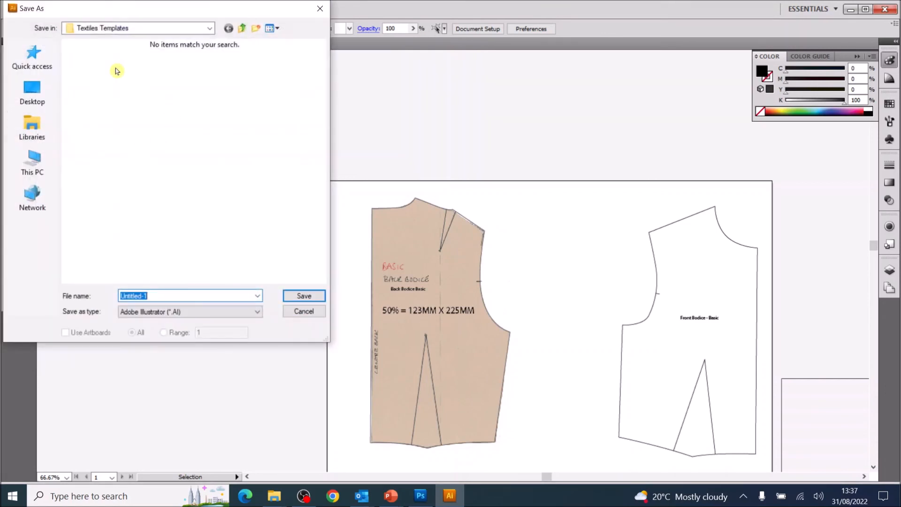
pyautogui.moveTo(160, 296); pyautogui.dragTo(87, 287)
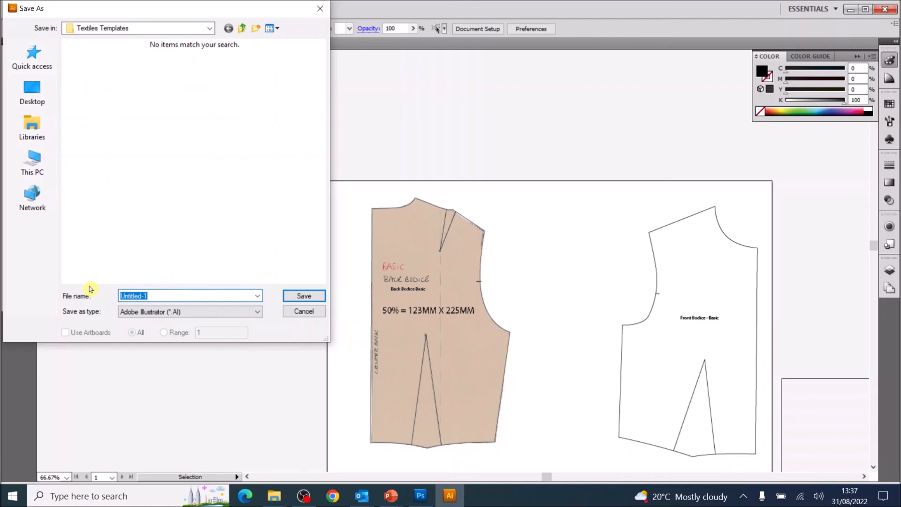
pyautogui.write('Back ')
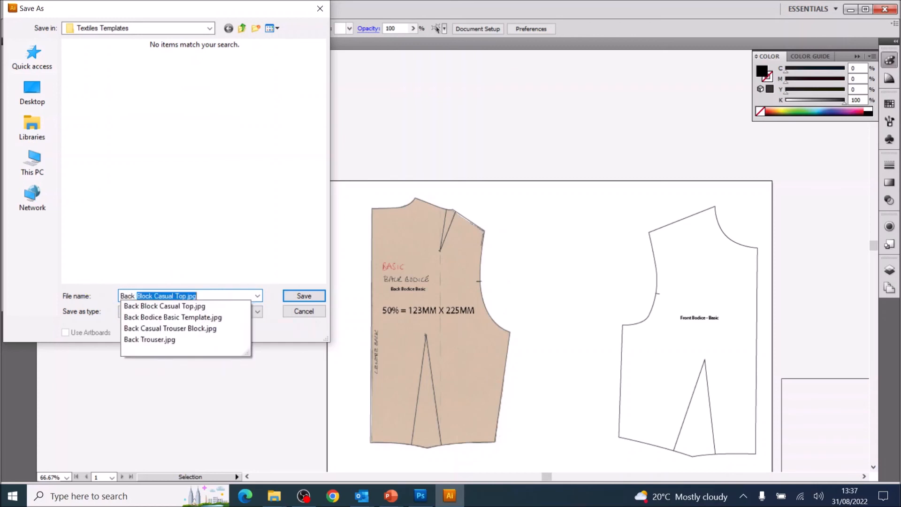
pyautogui.write('B')
pyautogui.press('BackSpace')
pyautogui.press('BackSpace')
pyautogui.press('BackSpace')
pyautogui.press('BackSpace')
pyautogui.press('BackSpace')
pyautogui.press('BackSpace')
pyautogui.press('BackSpace')
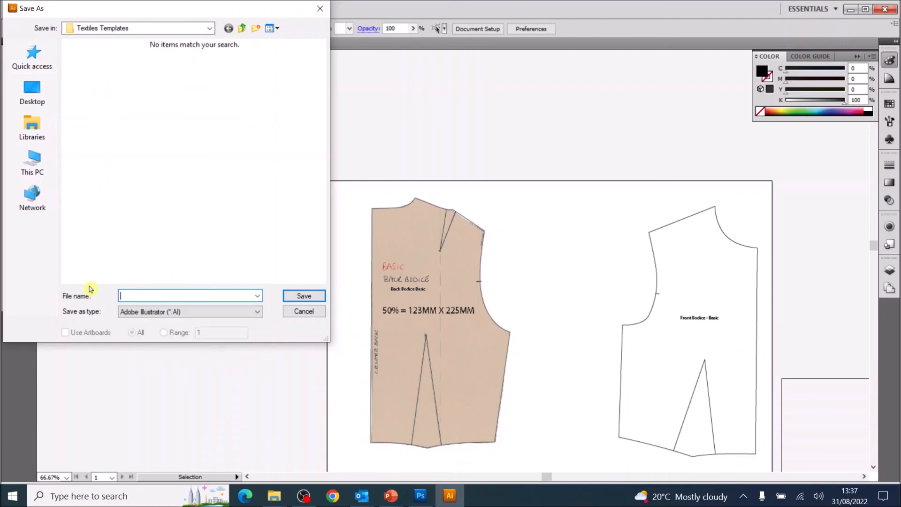
# Step: Save the document in the Textiles Templates folder as "Bodice Patterns" in Adobe Illustrator (*.AI) format
pyautogui.write('Bodice Patterns')
pyautogui.click(298, 300)
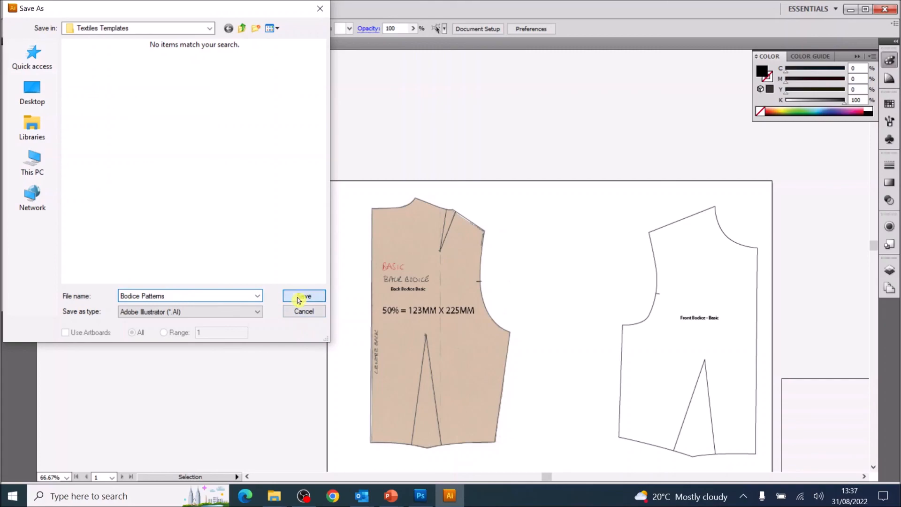